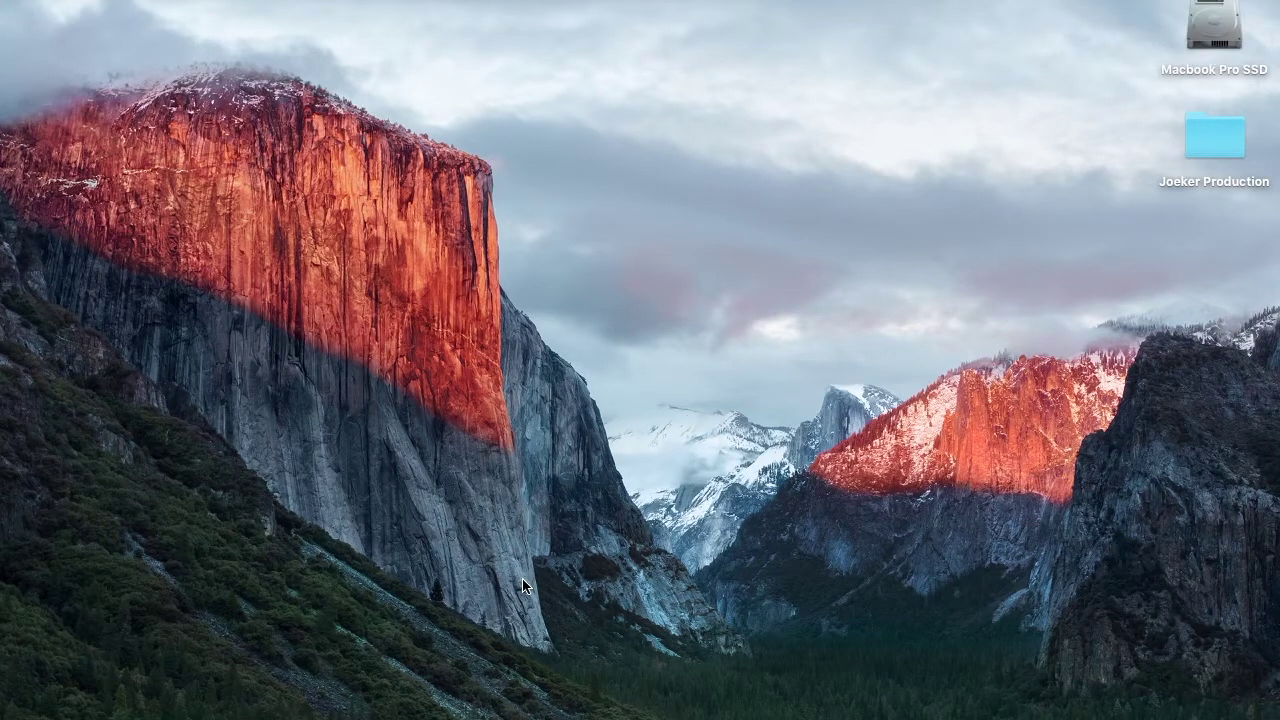
Open Firefox and search Google for 'kodi'
mouse_move(494, 700)
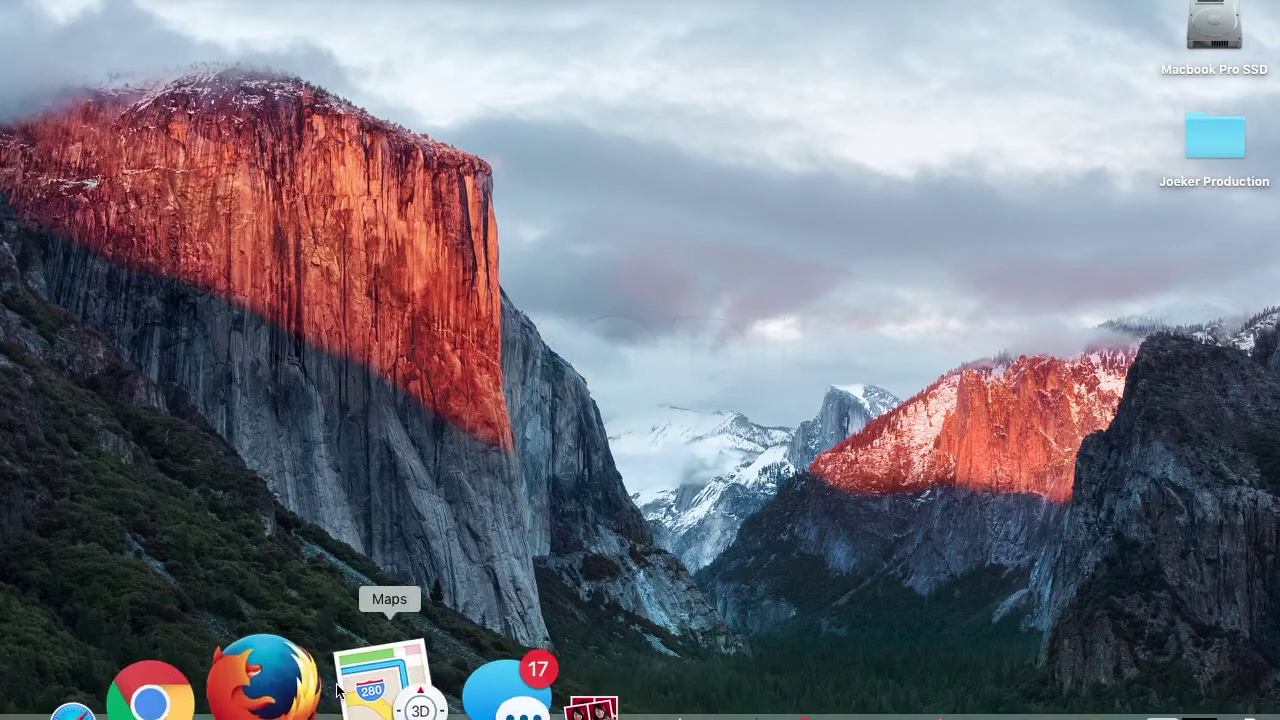
left_click(300, 682)
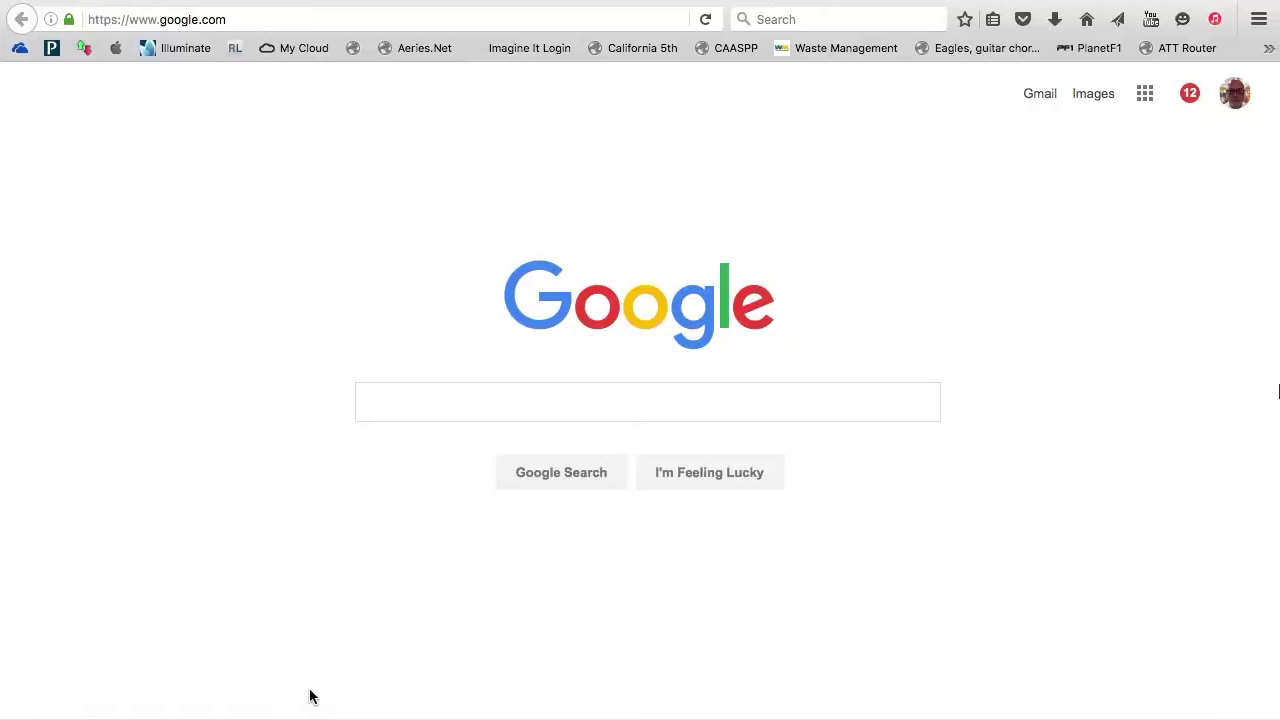
left_click(459, 407)
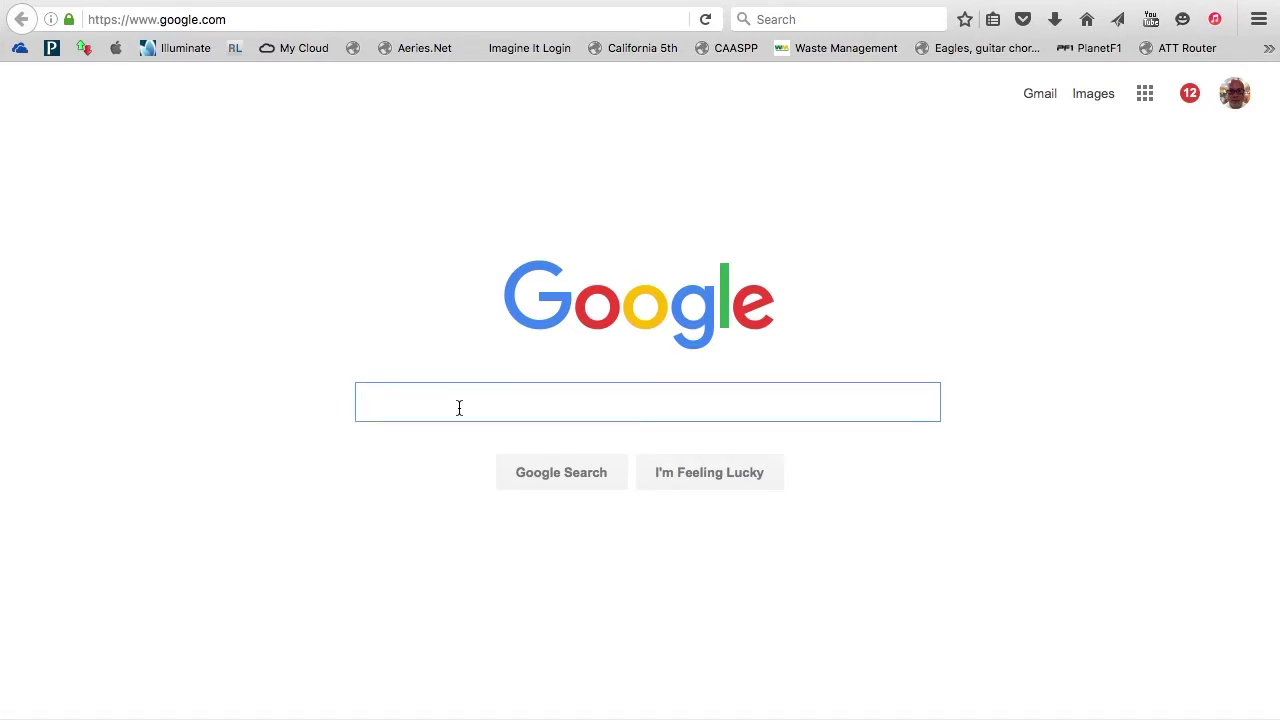
type("kodi")
key("Return")
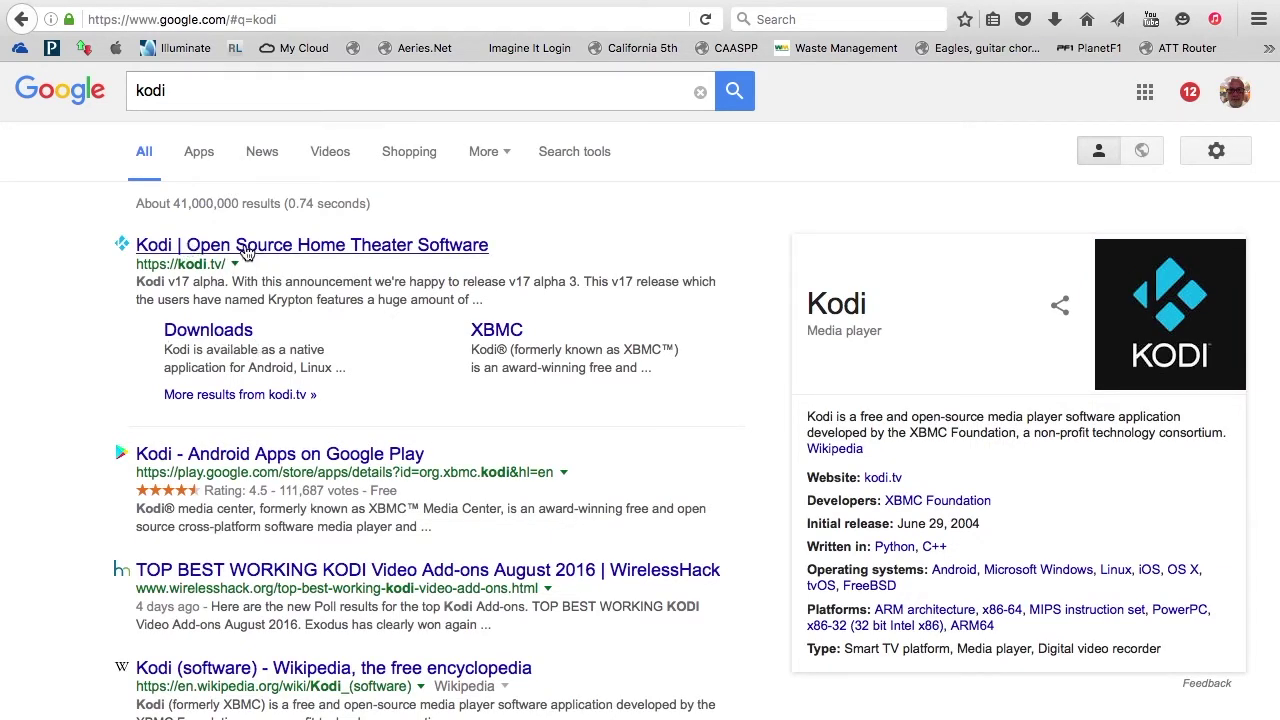
Open the official kodi.tv result and scroll through the page
left_click(246, 252)
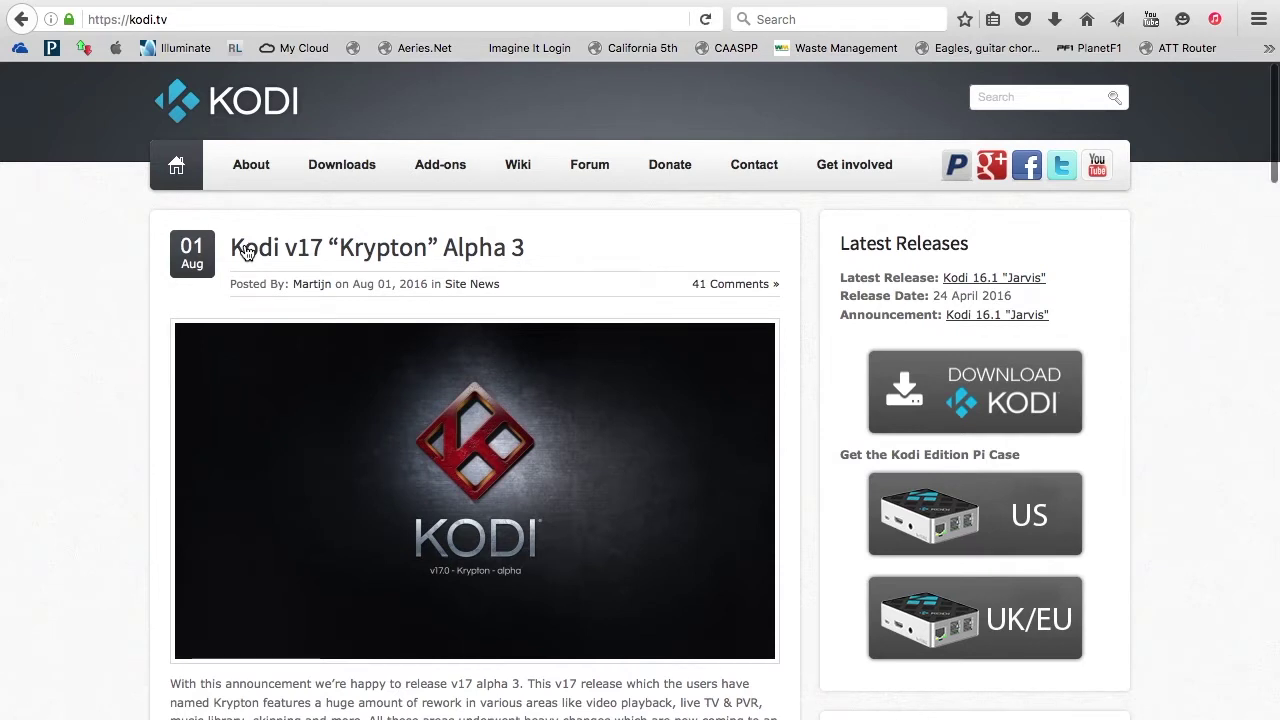
scroll(247, 250, "down", 5)
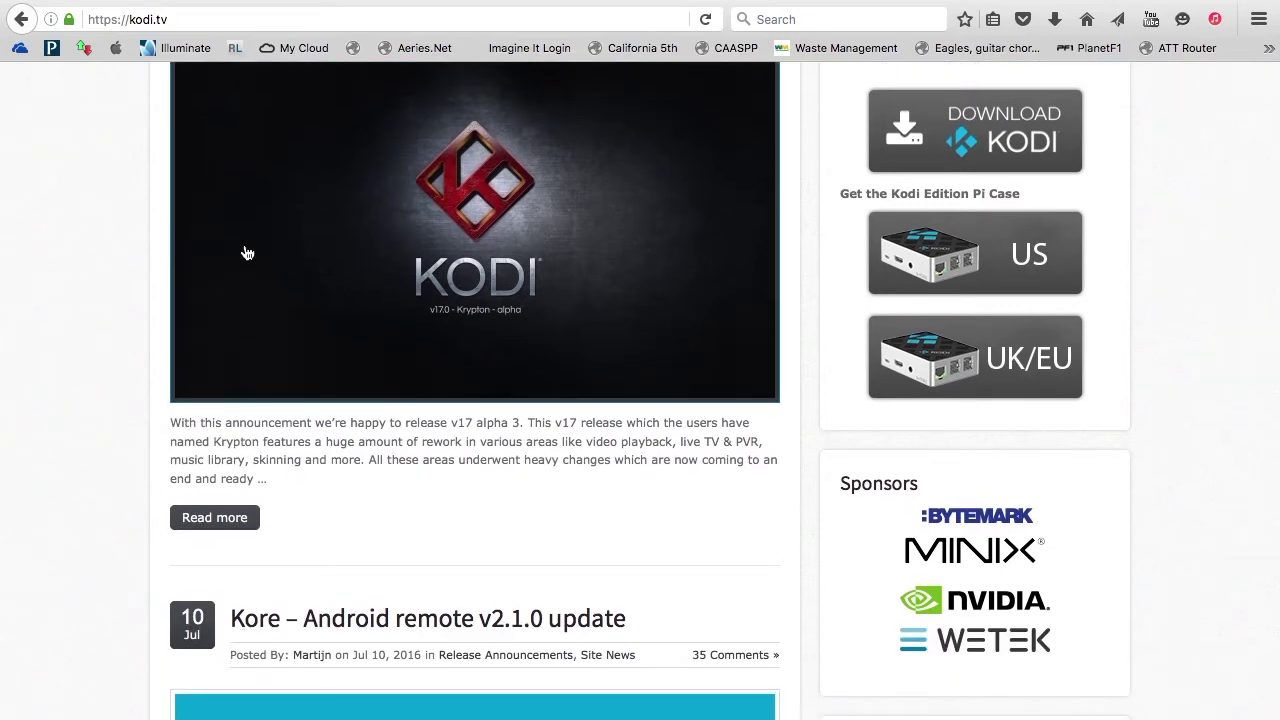
scroll(247, 253, "down", 15)
scroll(245, 245, "up", 20)
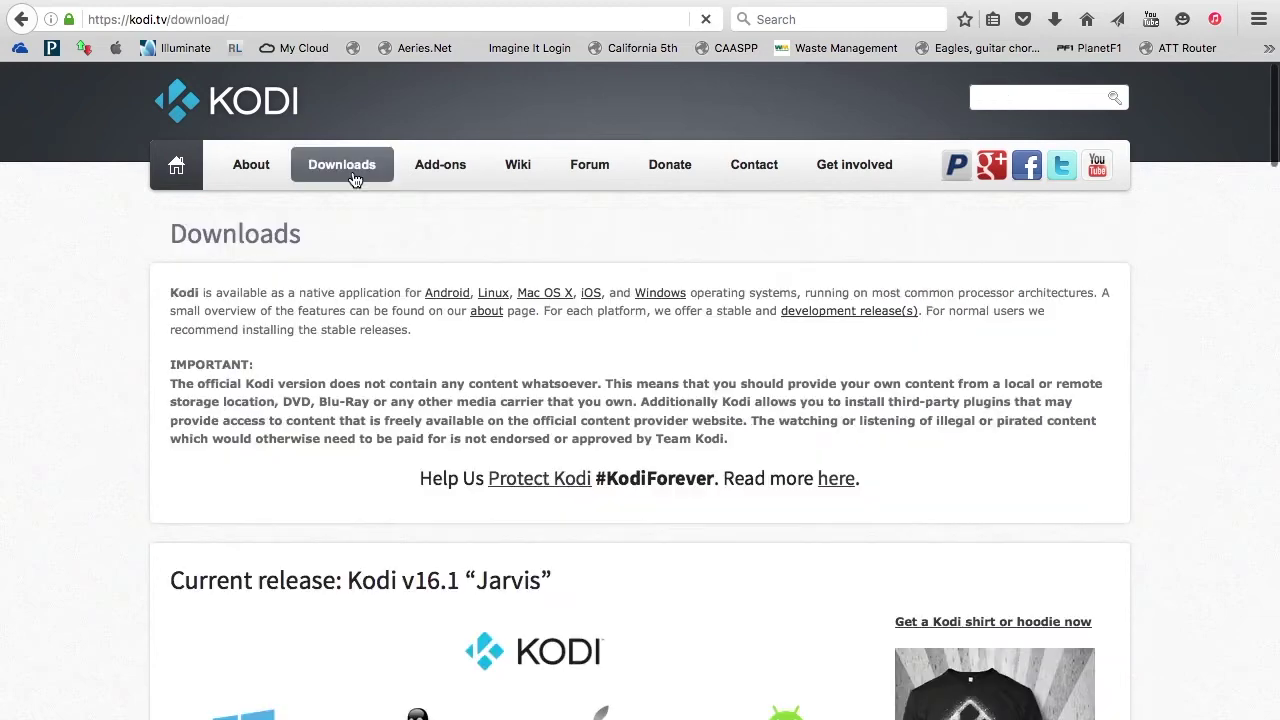
Scroll the Kodi Downloads page to the current v16.1 'Jarvis' release section
scroll(370, 300, "down", 5)
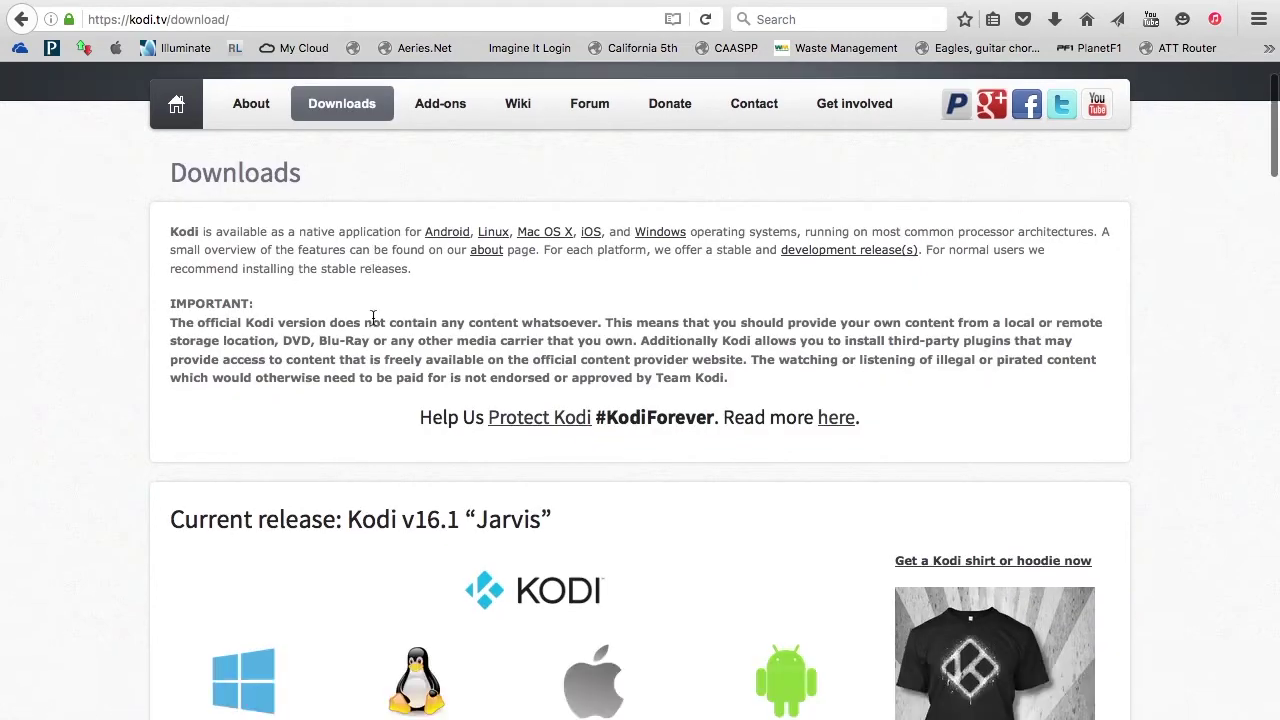
scroll(372, 324, "down", 3)
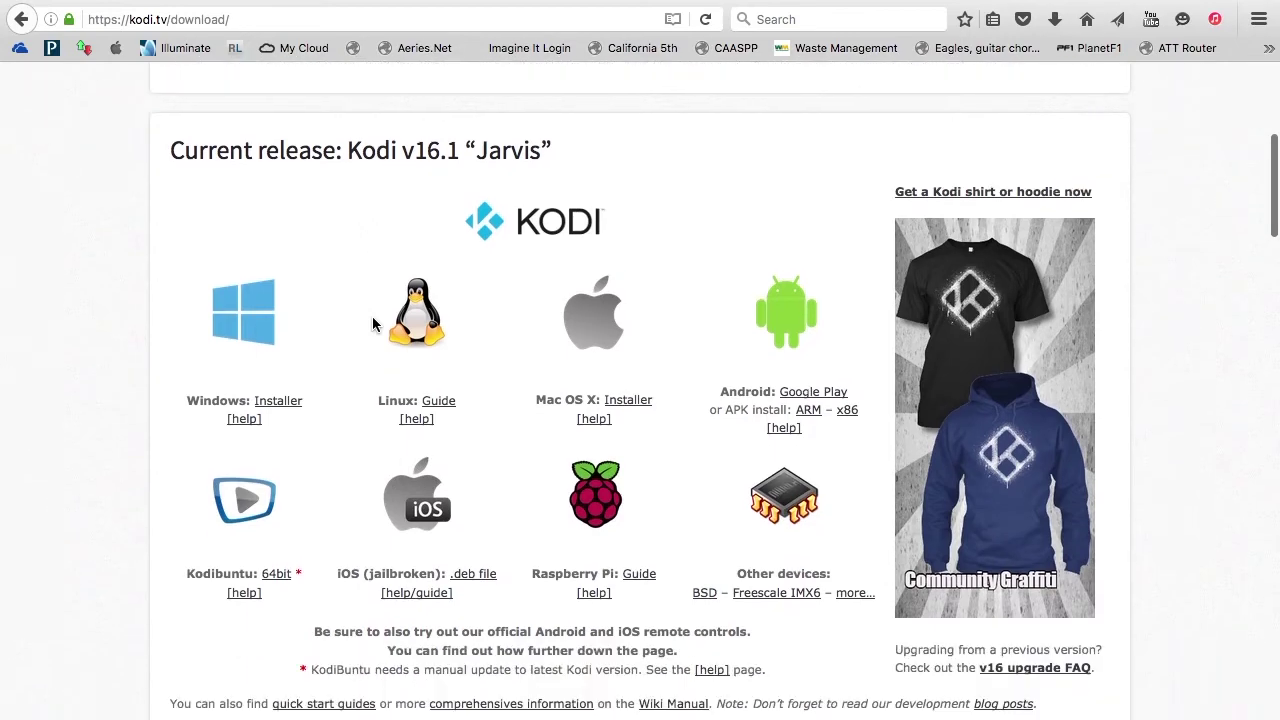
scroll(372, 316, "down", 1)
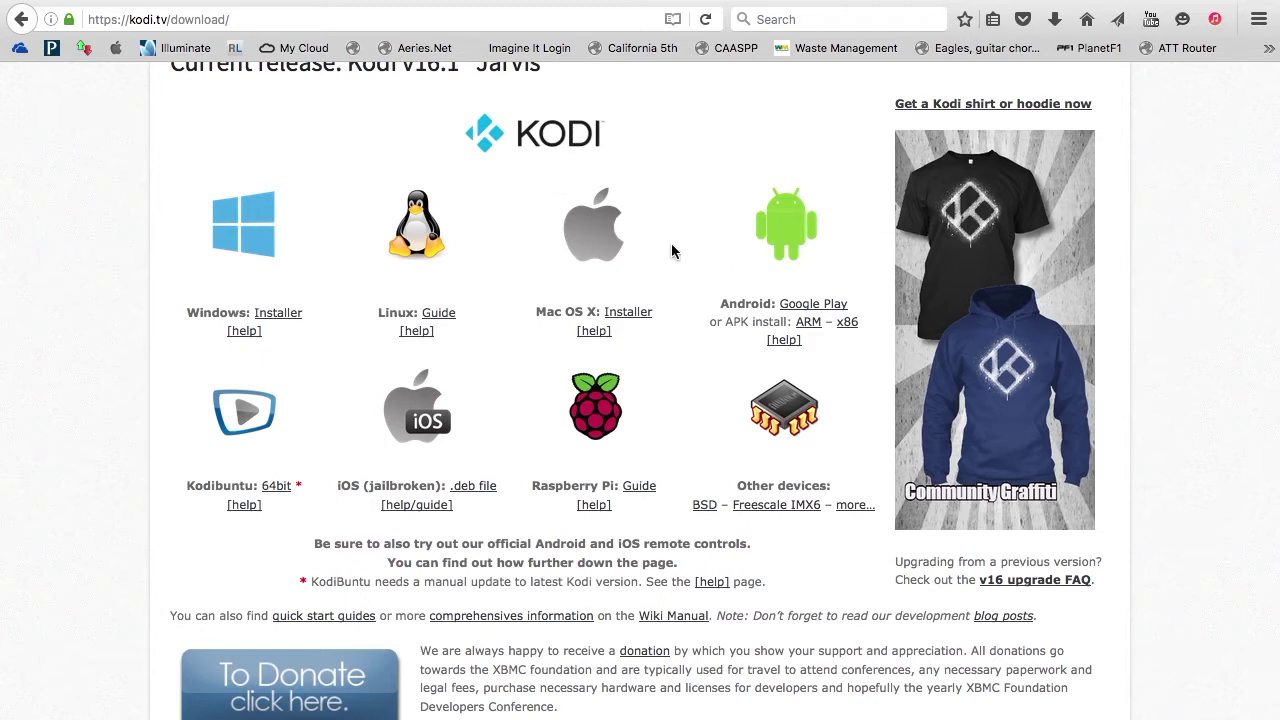
scroll(671, 243, "up", 1)
Save kodi-16.1-Jarvis-x86_64.dmg (65.5 MB) and open it from Firefox's Downloads list
left_click(628, 336)
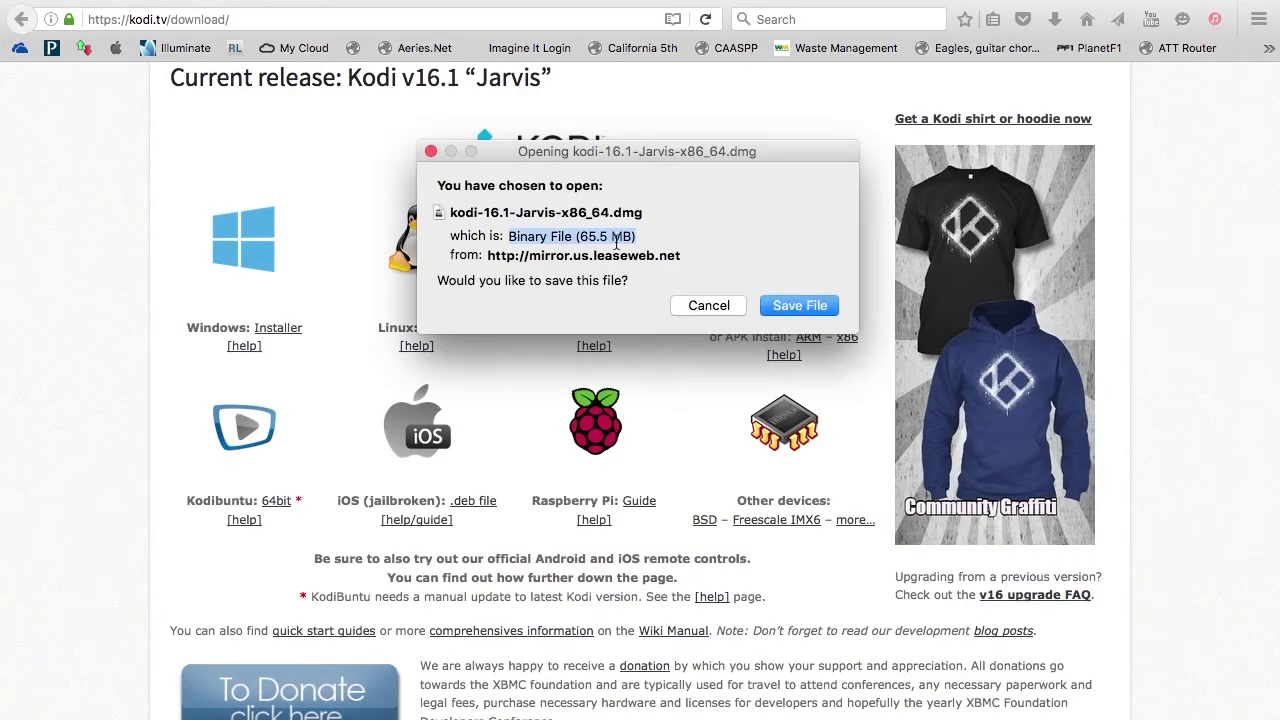
left_click(799, 305)
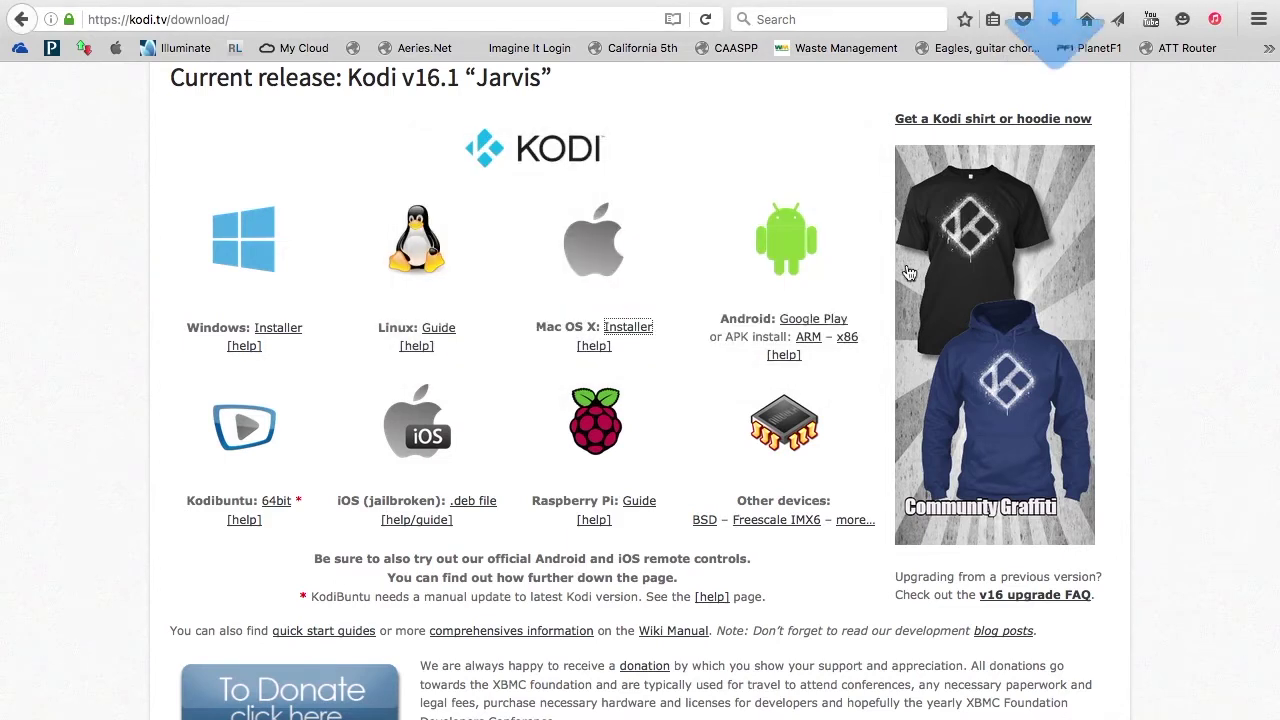
left_click(1055, 22)
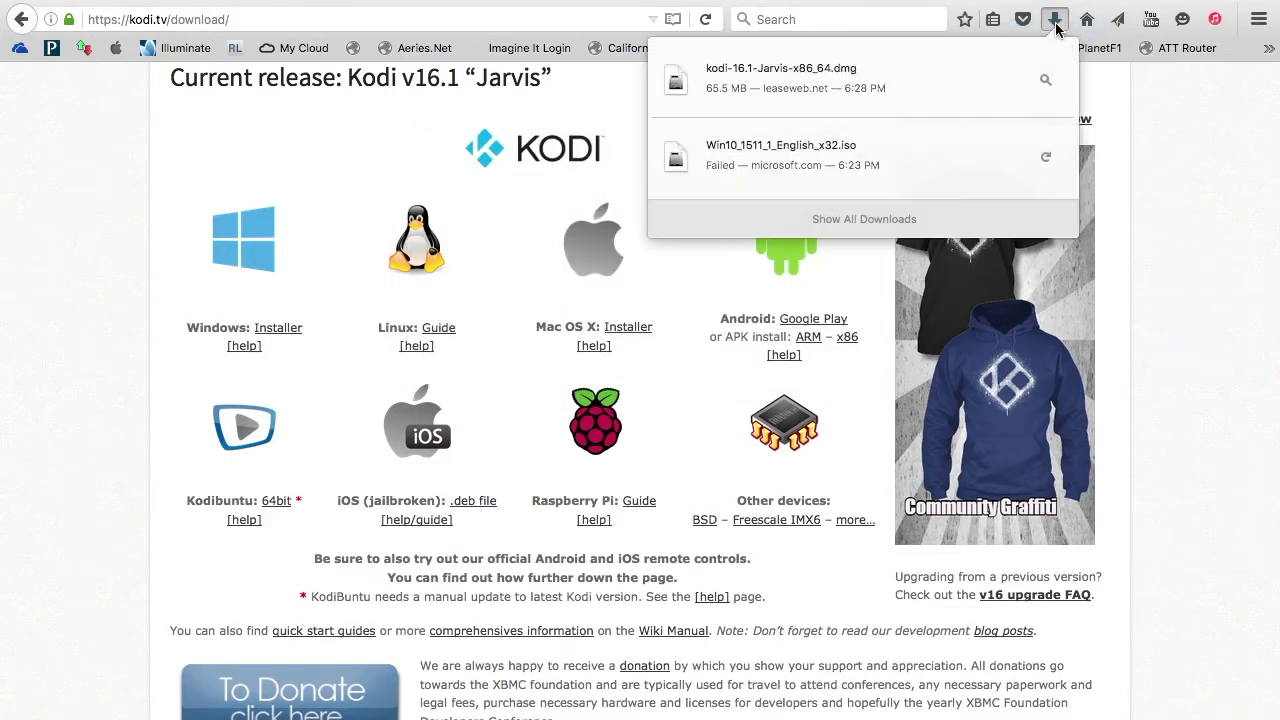
left_click(836, 77)
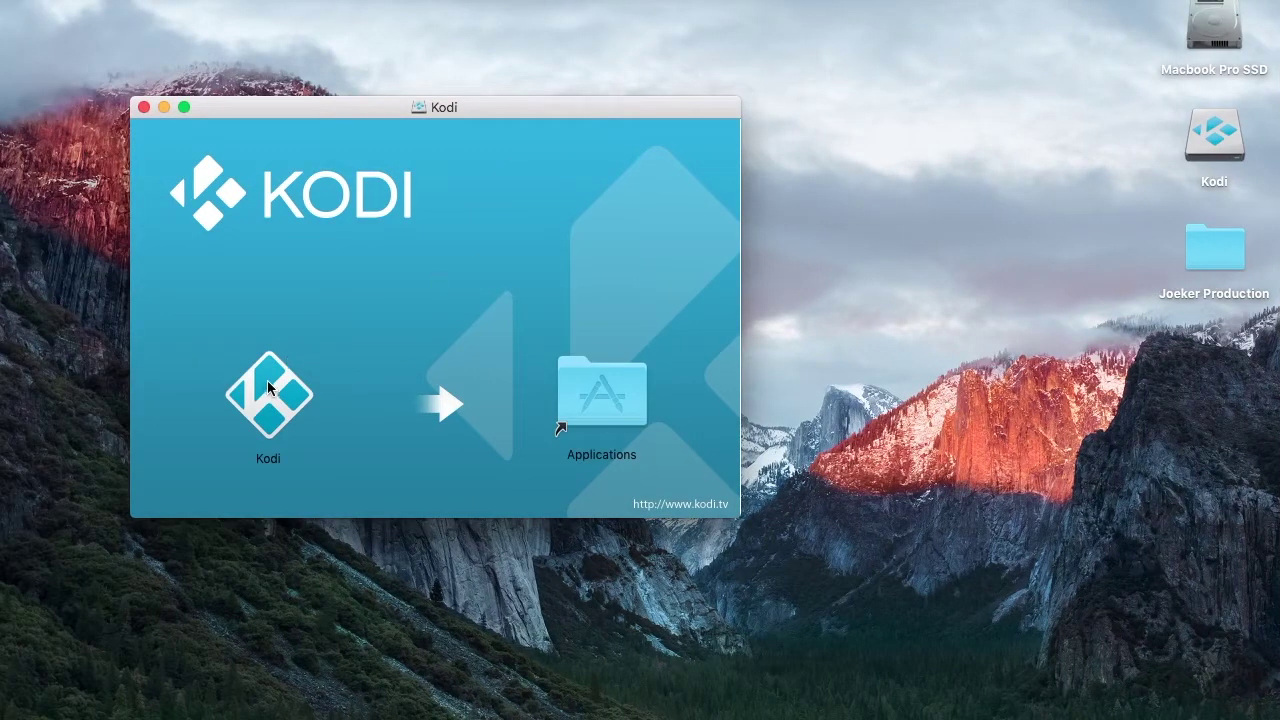
Drag Kodi.app into the Applications folder, then close the installer window
left_click_drag(275, 400, 614, 401)
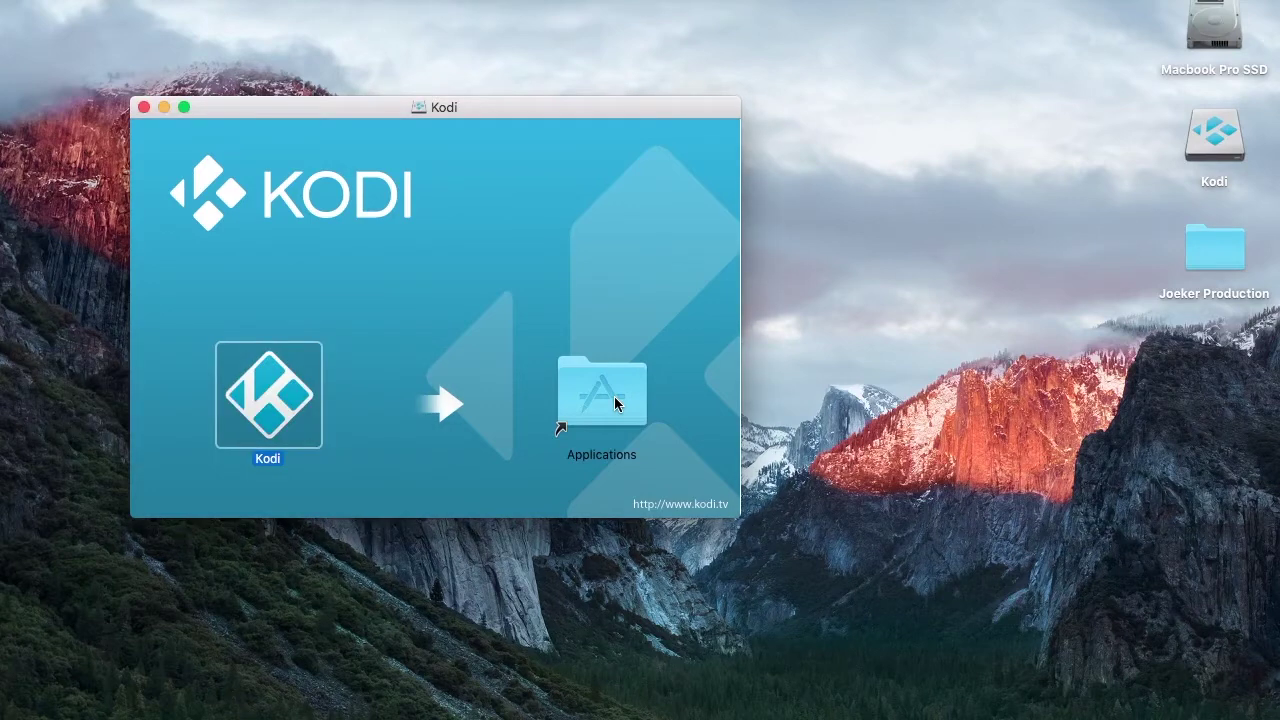
left_click(144, 107)
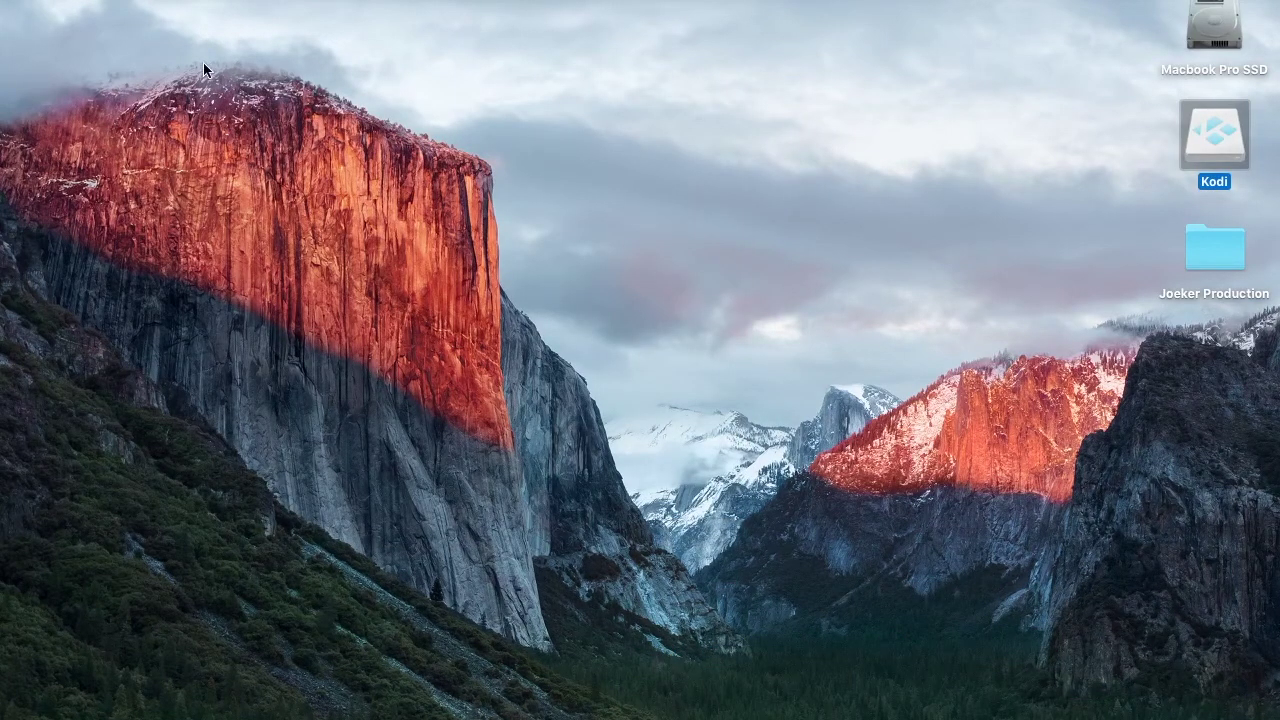
Drag Kodi from the Applications folder into the Dock and close the window
left_click(262, 0)
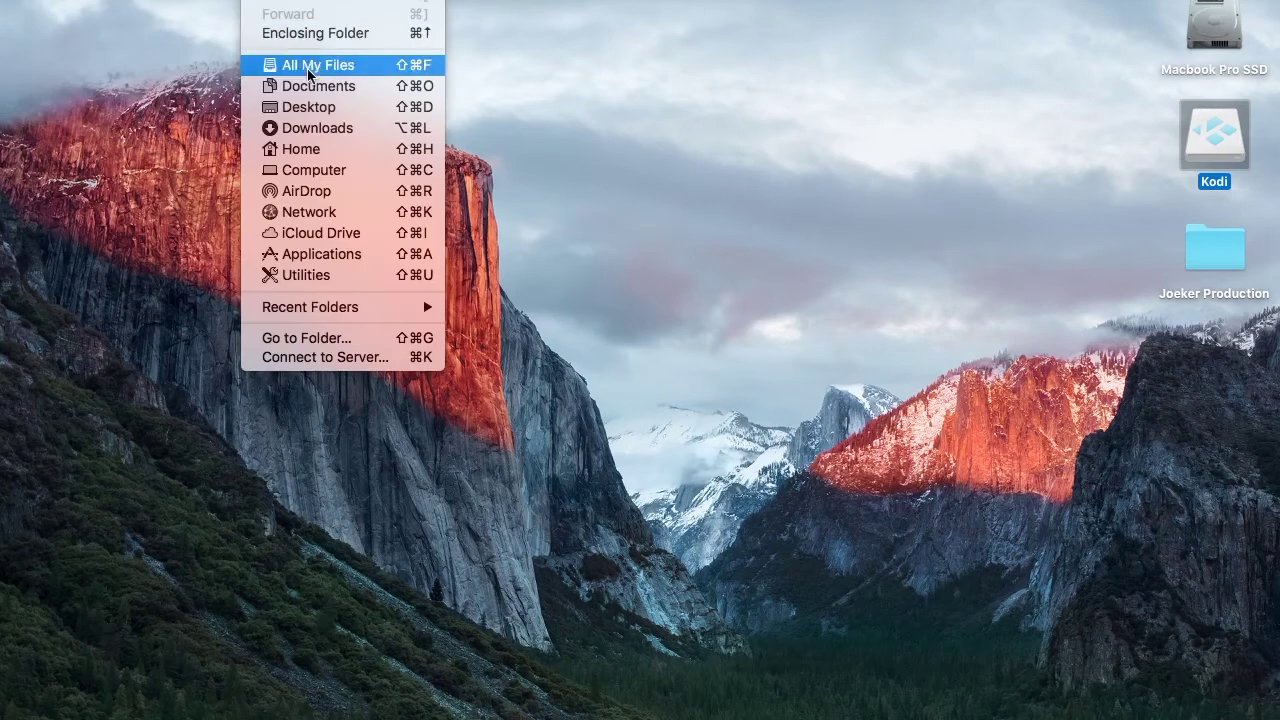
left_click(351, 253)
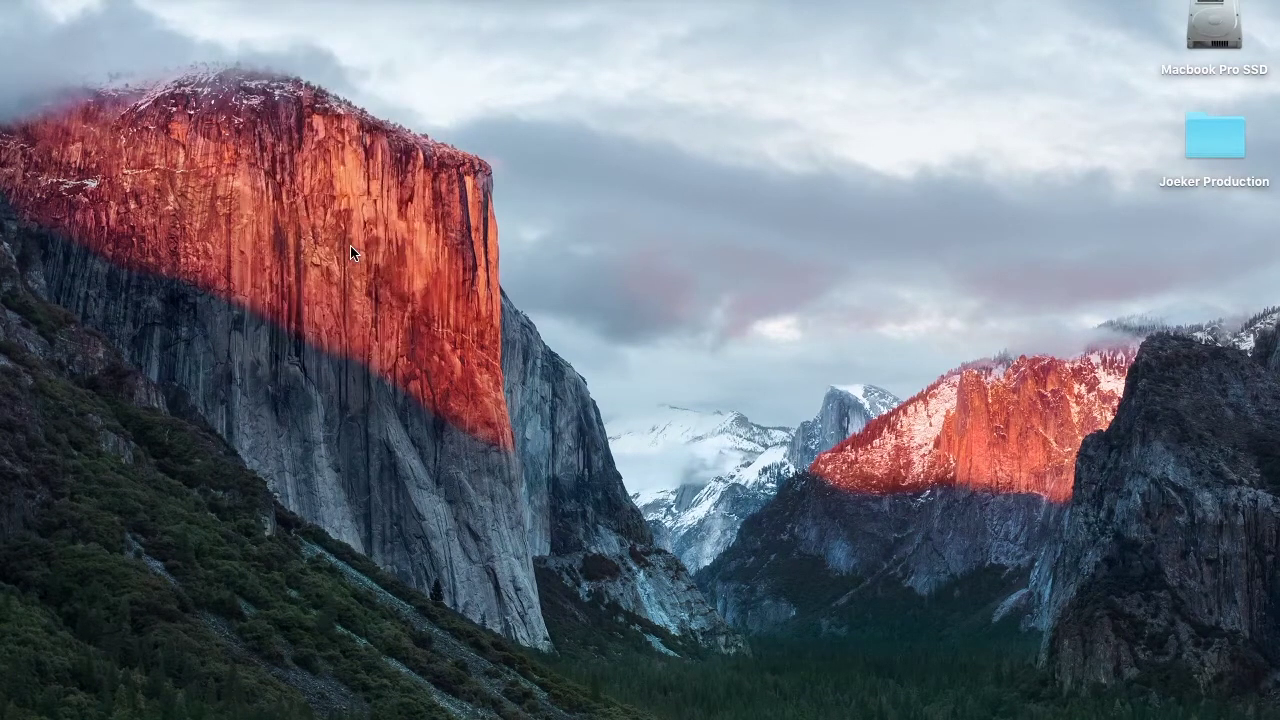
scroll(431, 299, "up", 5)
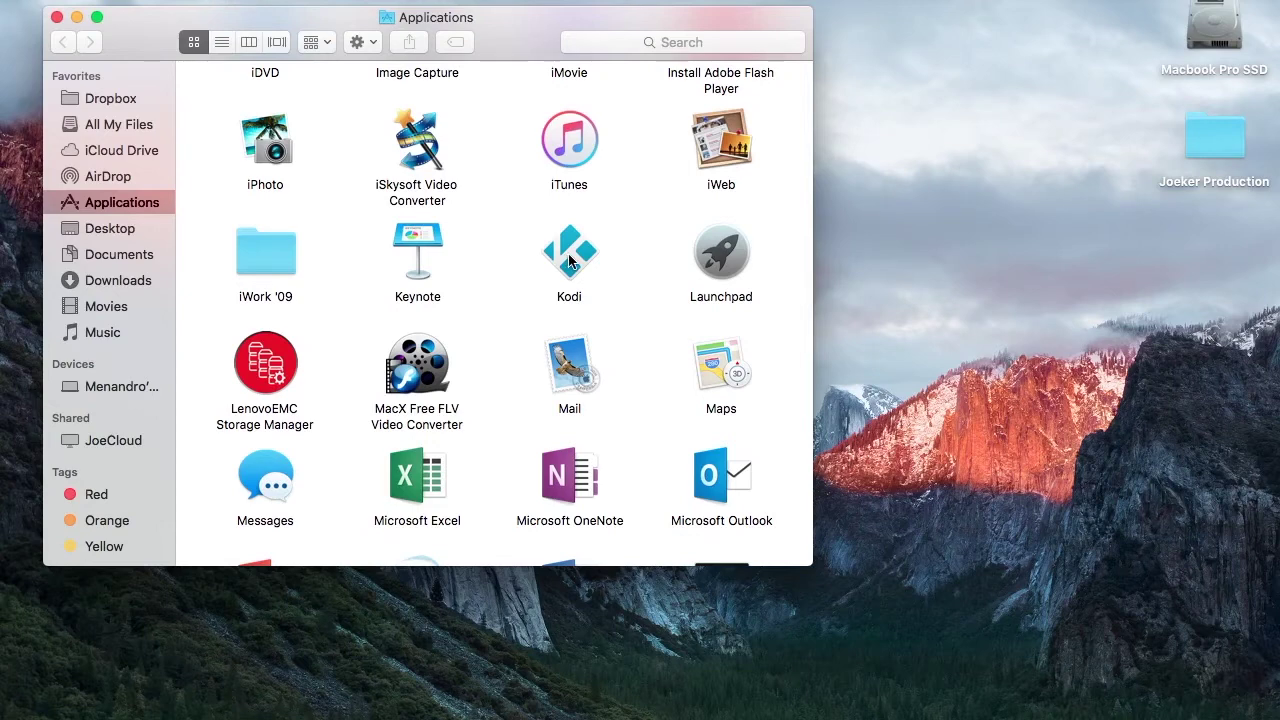
left_click_drag(570, 260, 712, 690)
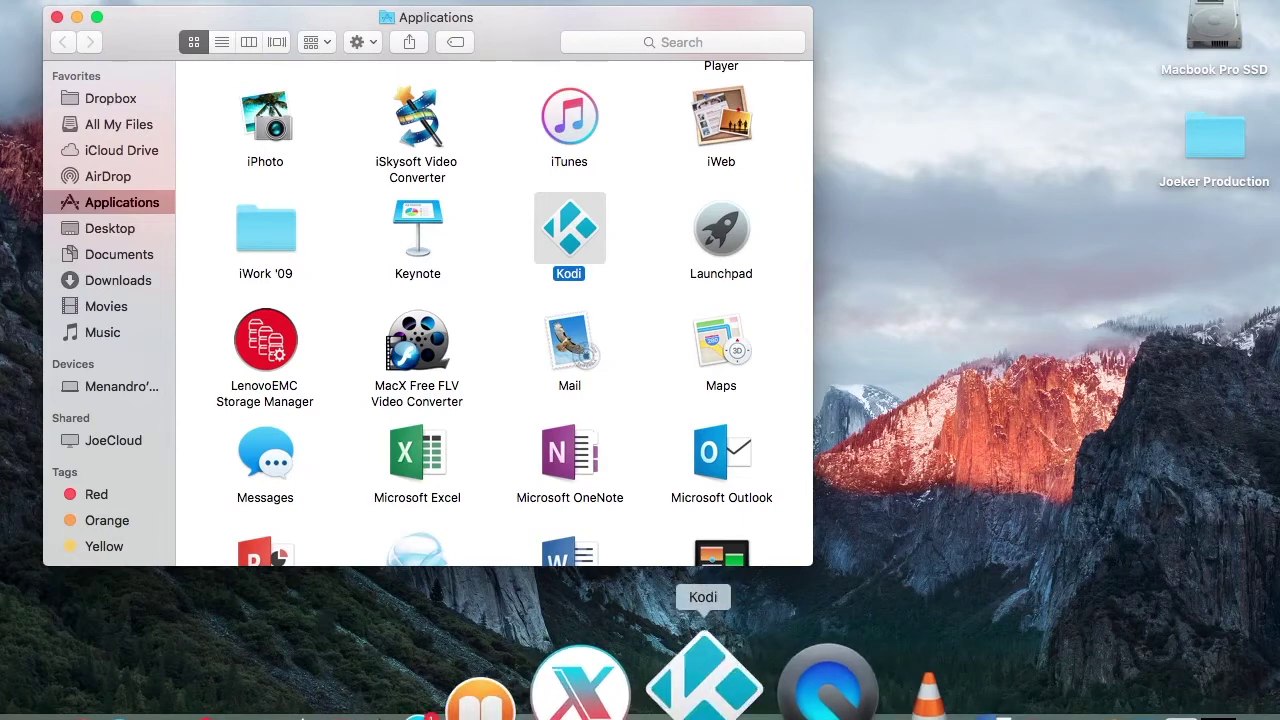
left_click(57, 17)
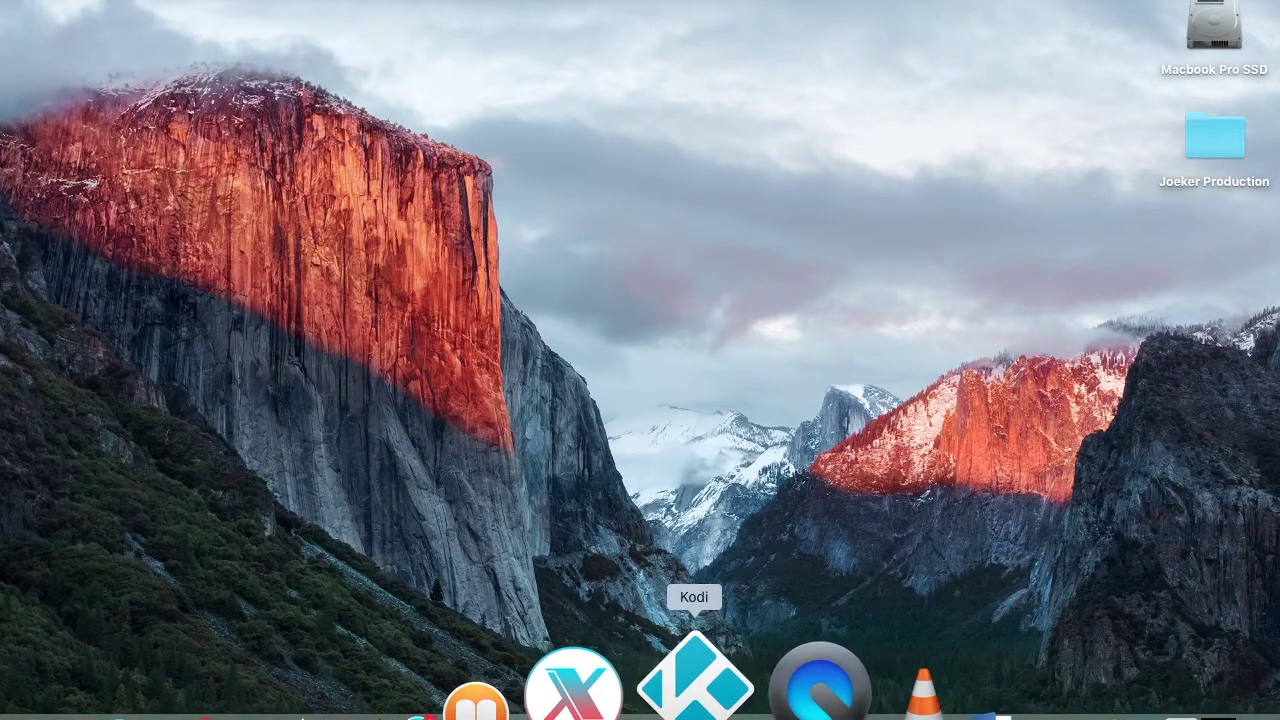
Launch Kodi from its Dock menu's Open command, approving the unidentified-developer warning
right_click(695, 680)
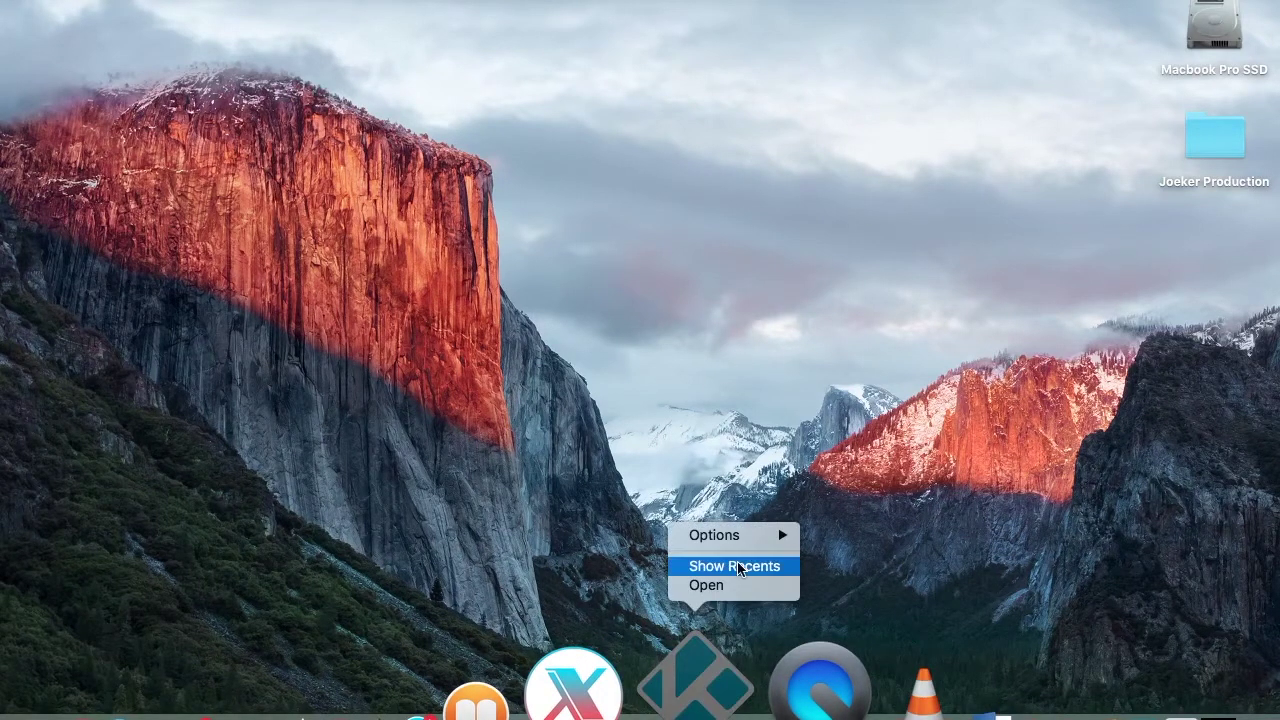
mouse_move(734, 536)
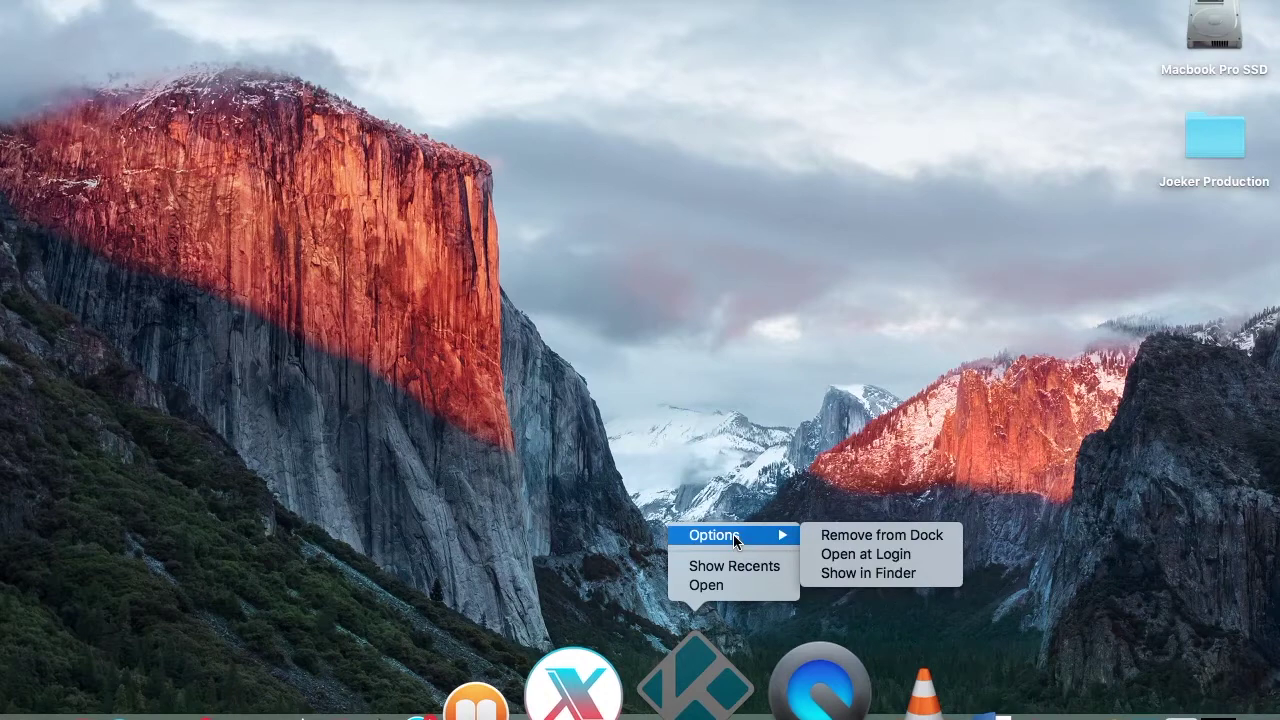
left_click(732, 586)
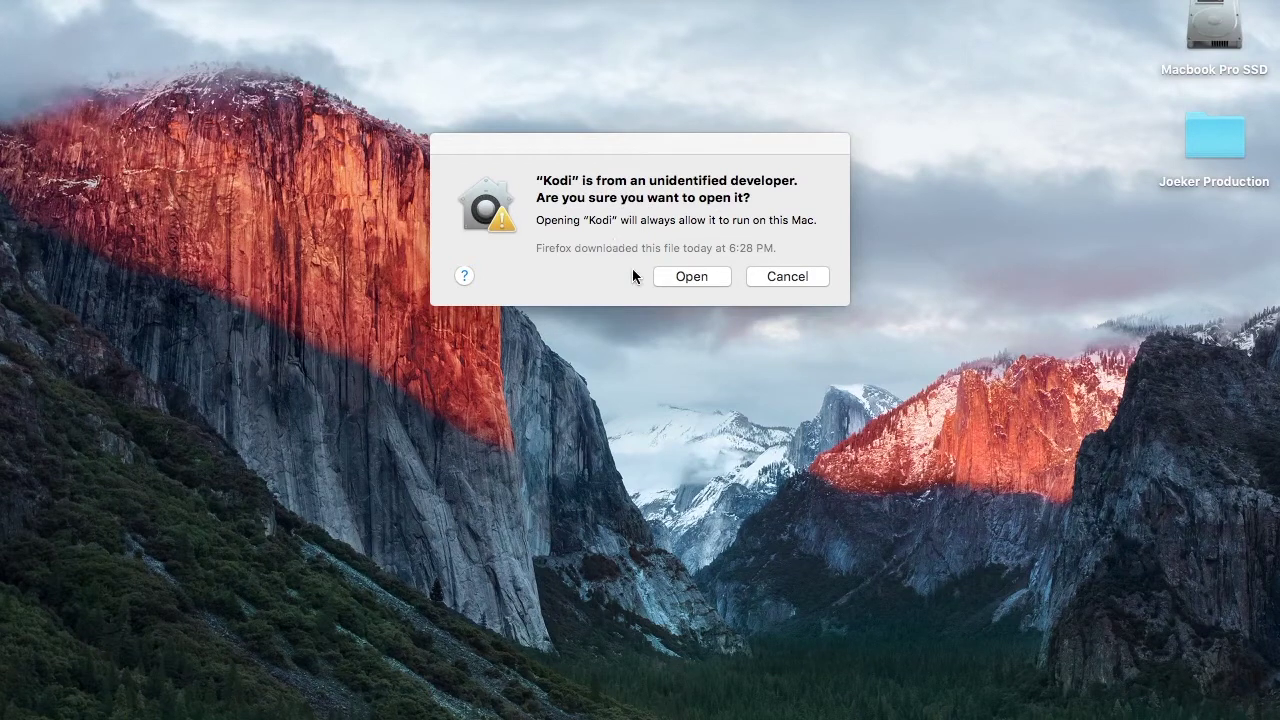
left_click(708, 279)
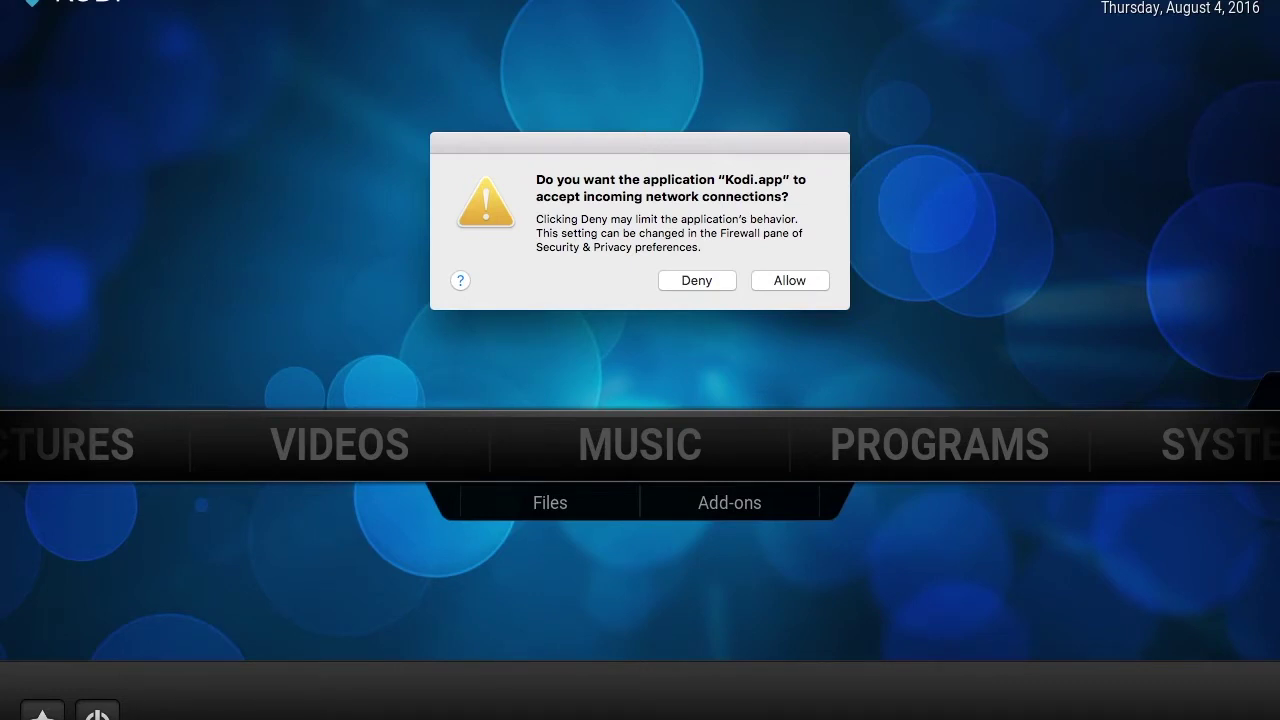
Dismiss the network prompt, open SYSTEM > File manager and highlight Add source
key("Return")
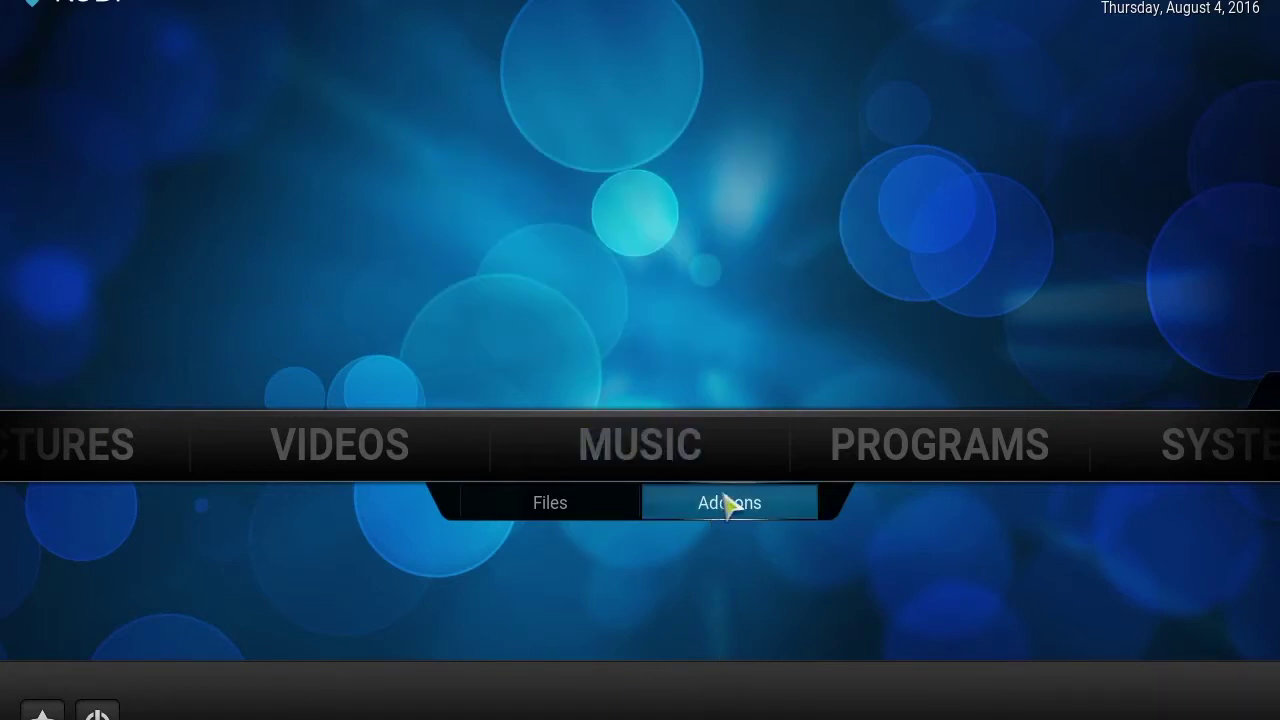
key("Right")
key("Left")
key("Left")
key("Left")
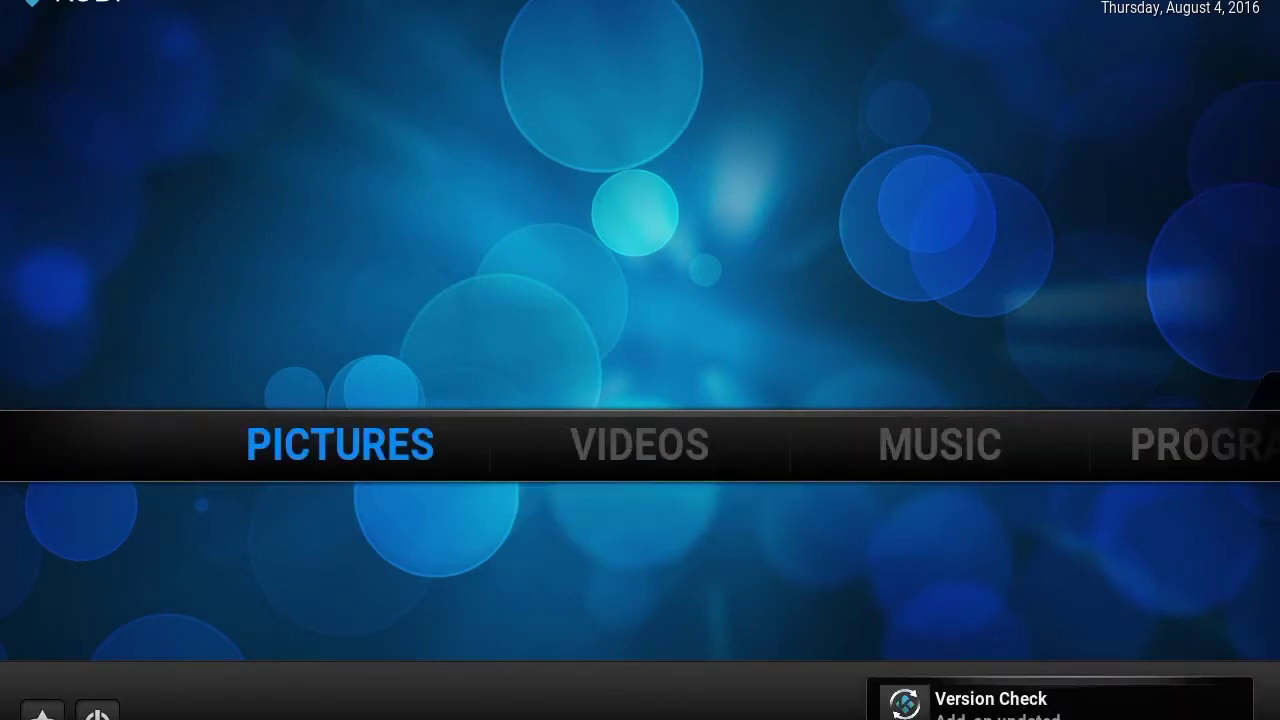
key("Right")
key("Right")
key("Right")
key("Right")
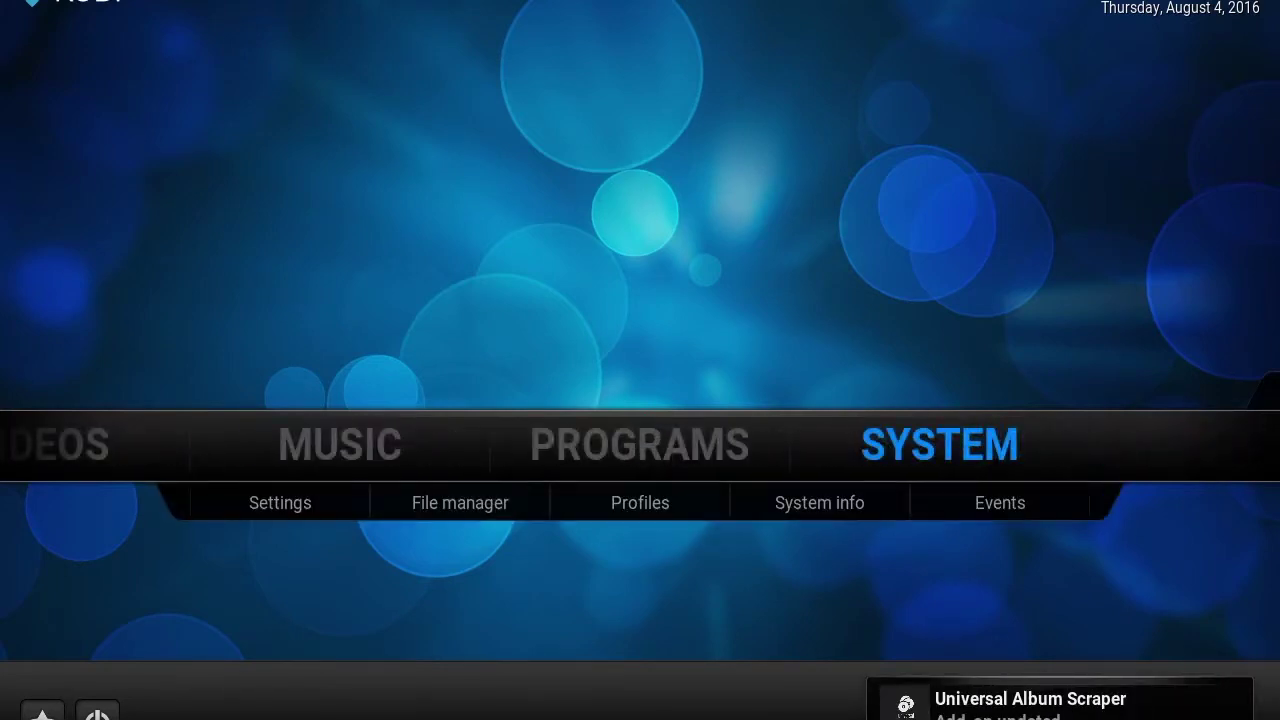
key("Down")
key("Left")
key("Left")
key("Left")
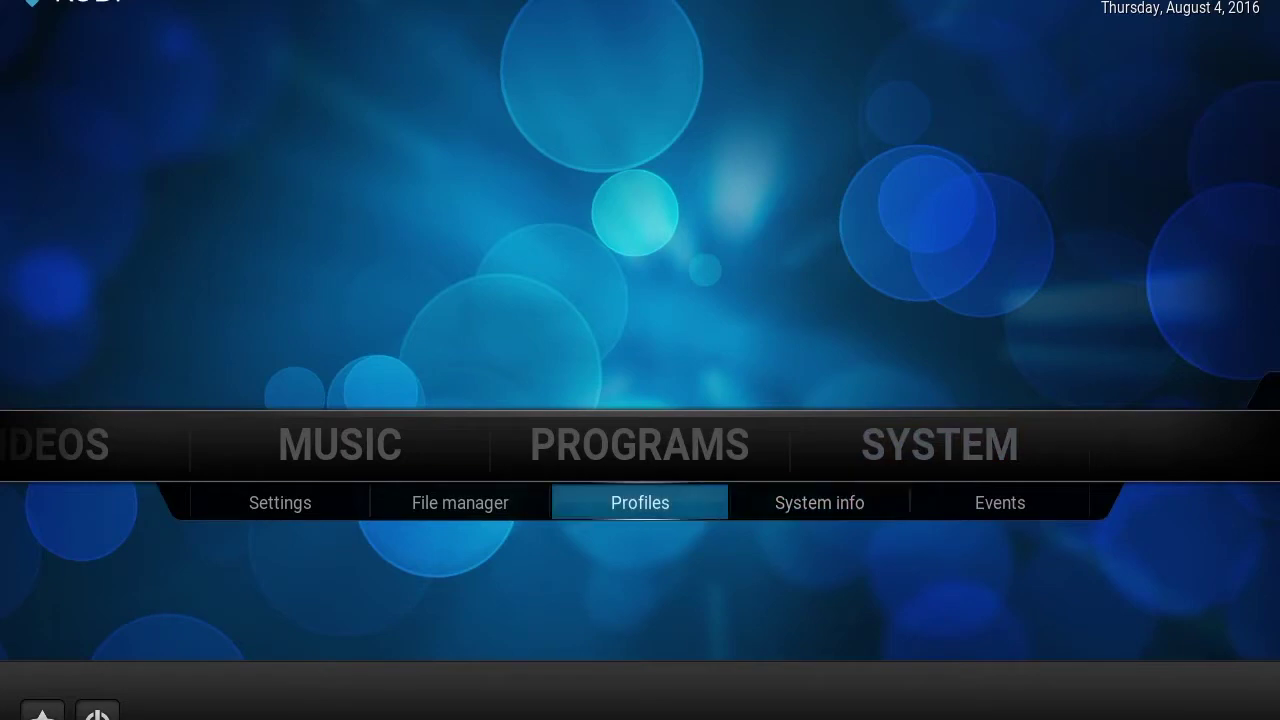
key("Right")
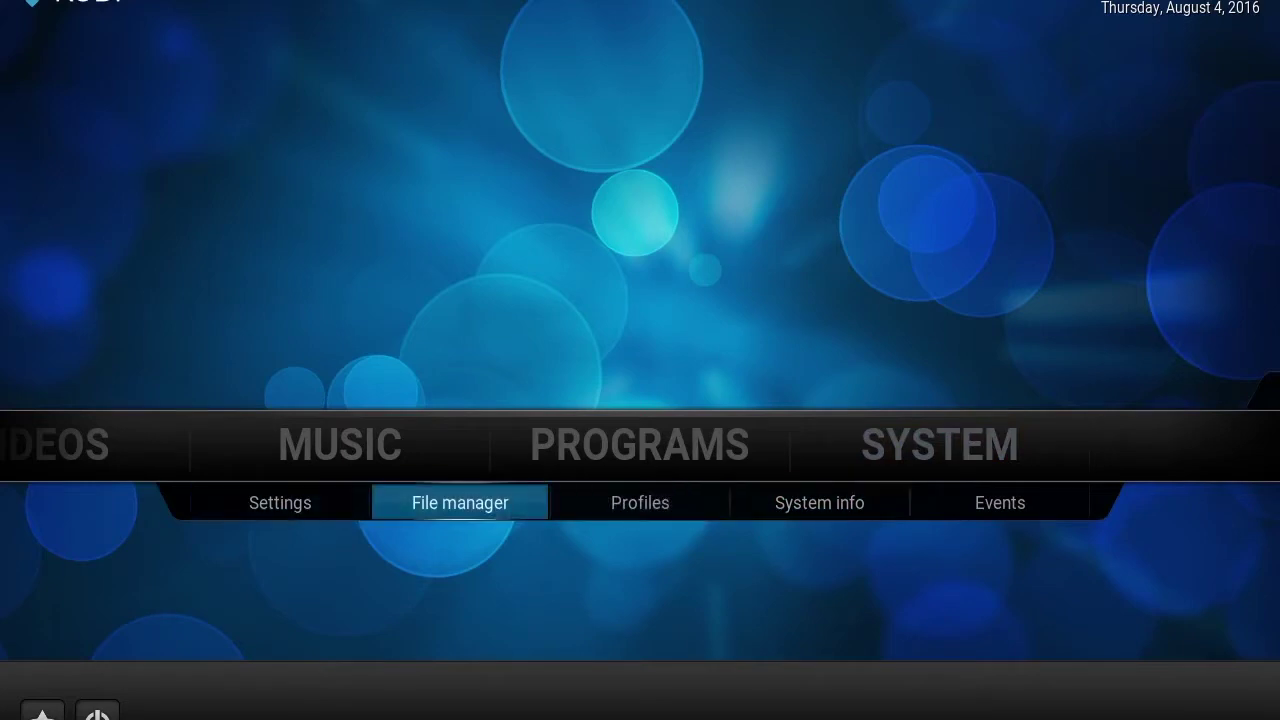
key("Return")
key("Down")
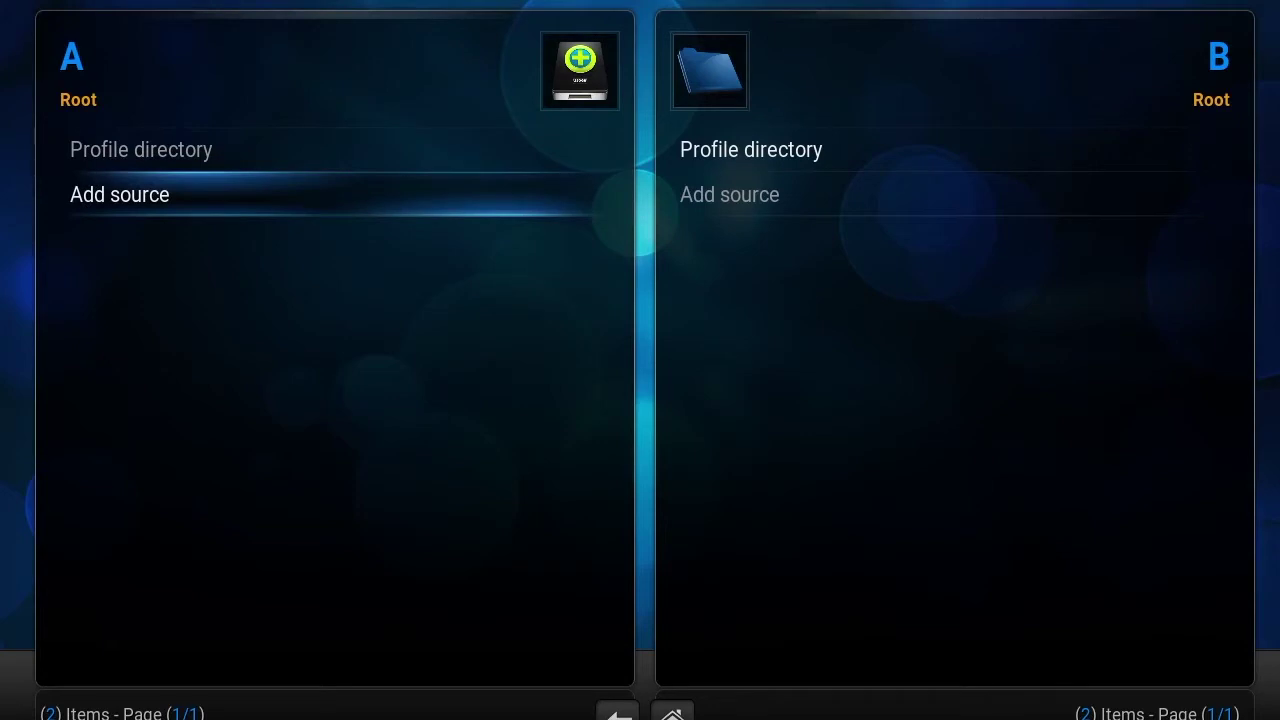
key("Return")
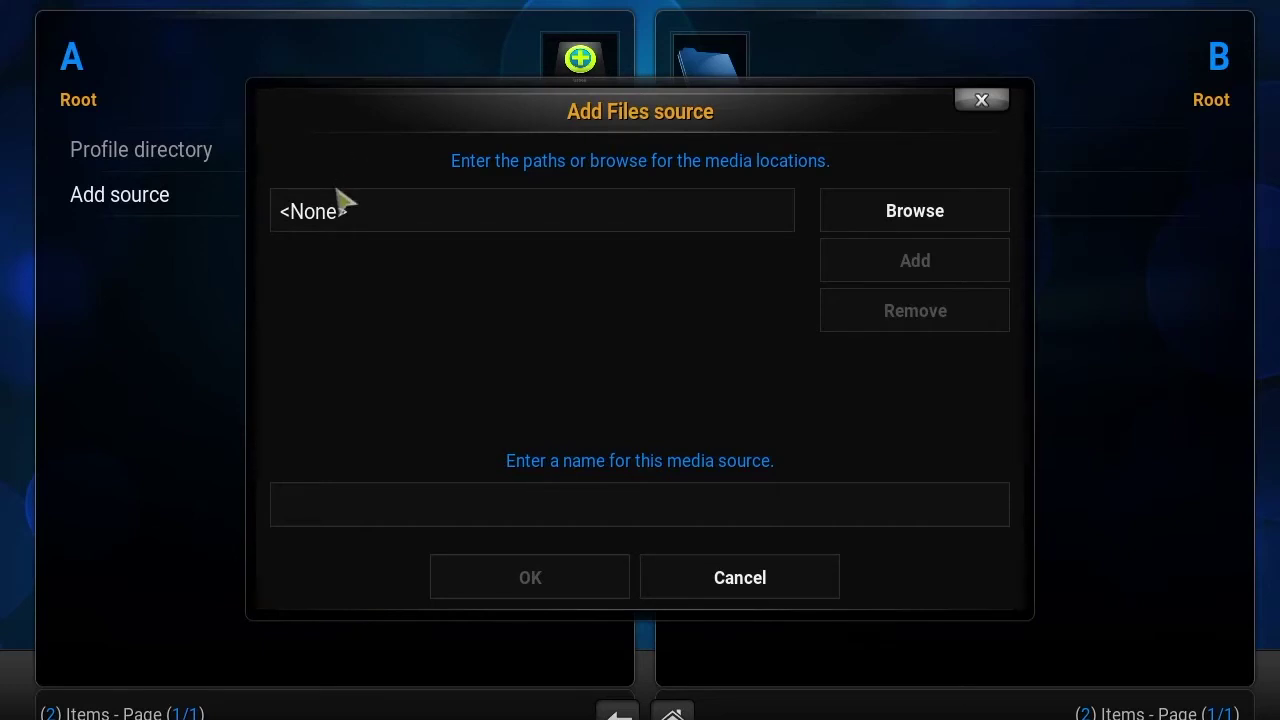
left_click(336, 230)
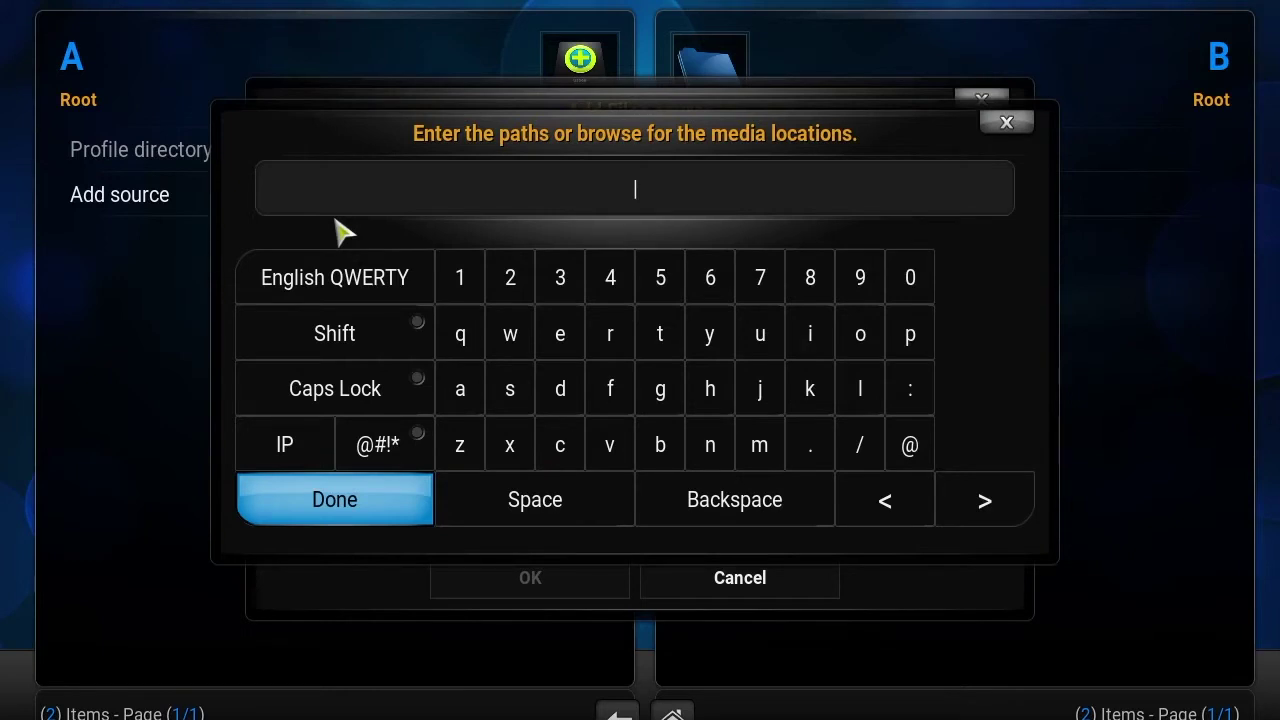
type("http:/")
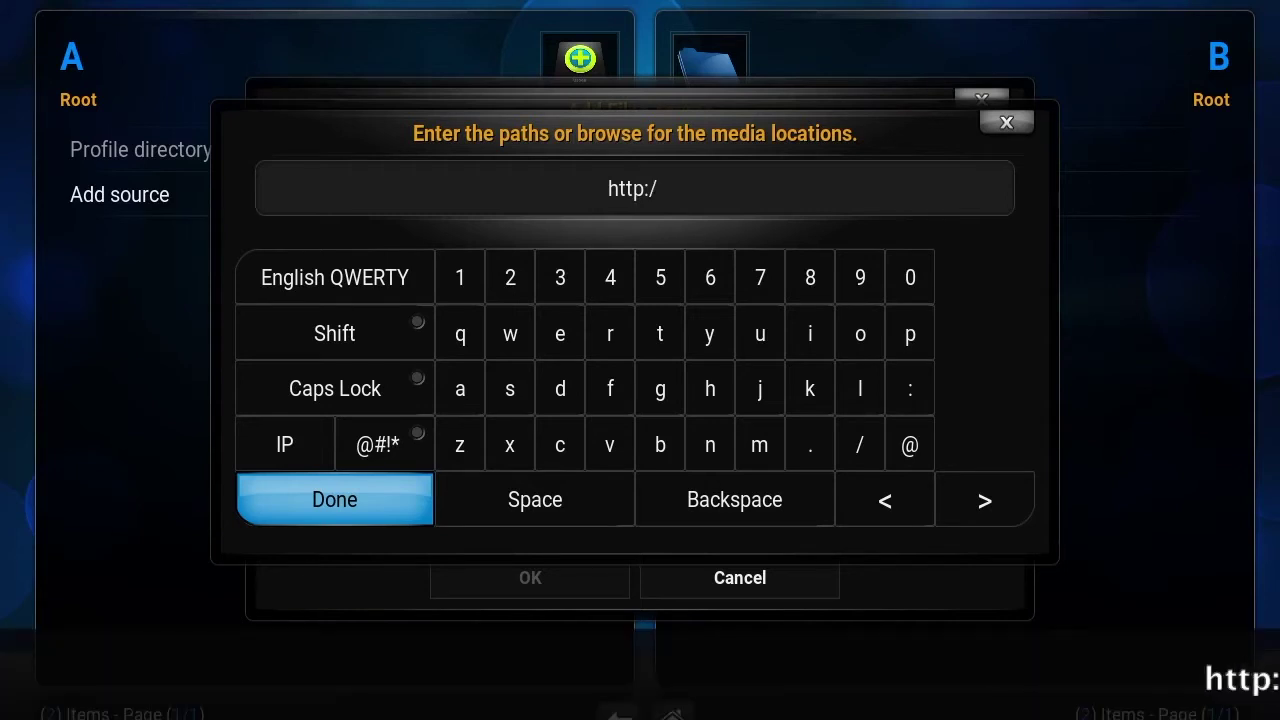
type("/w")
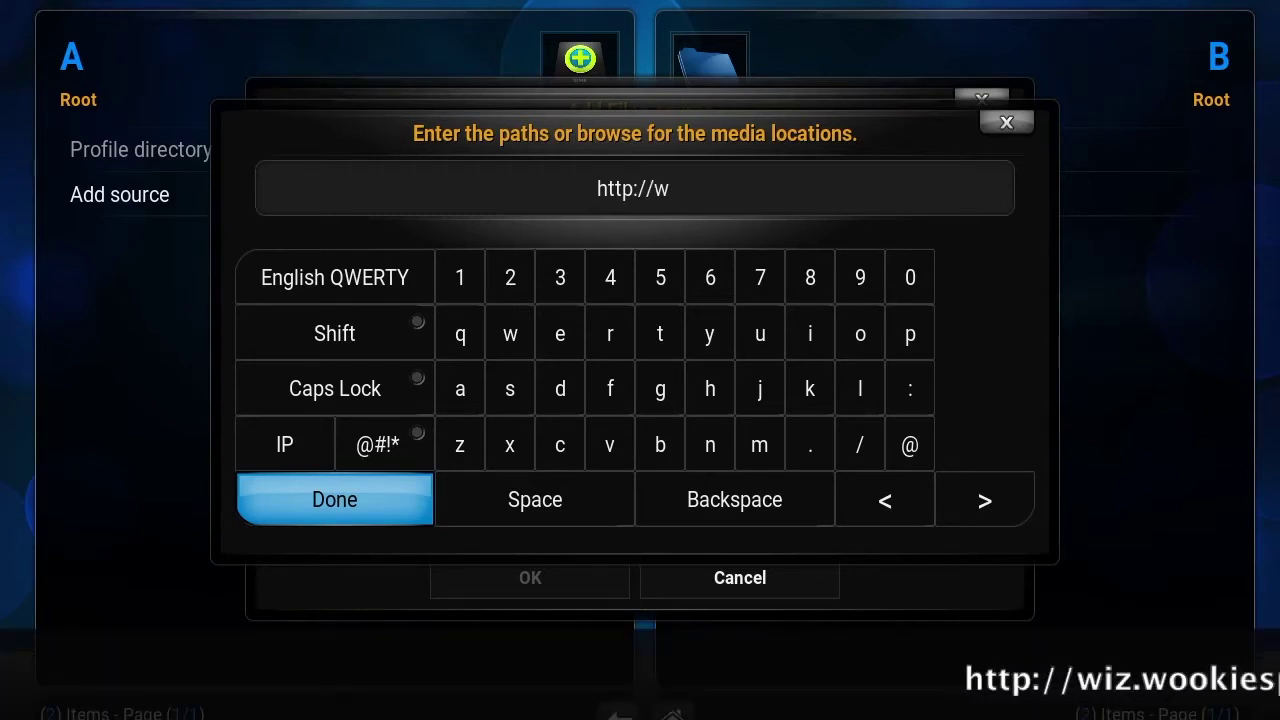
type("iz")
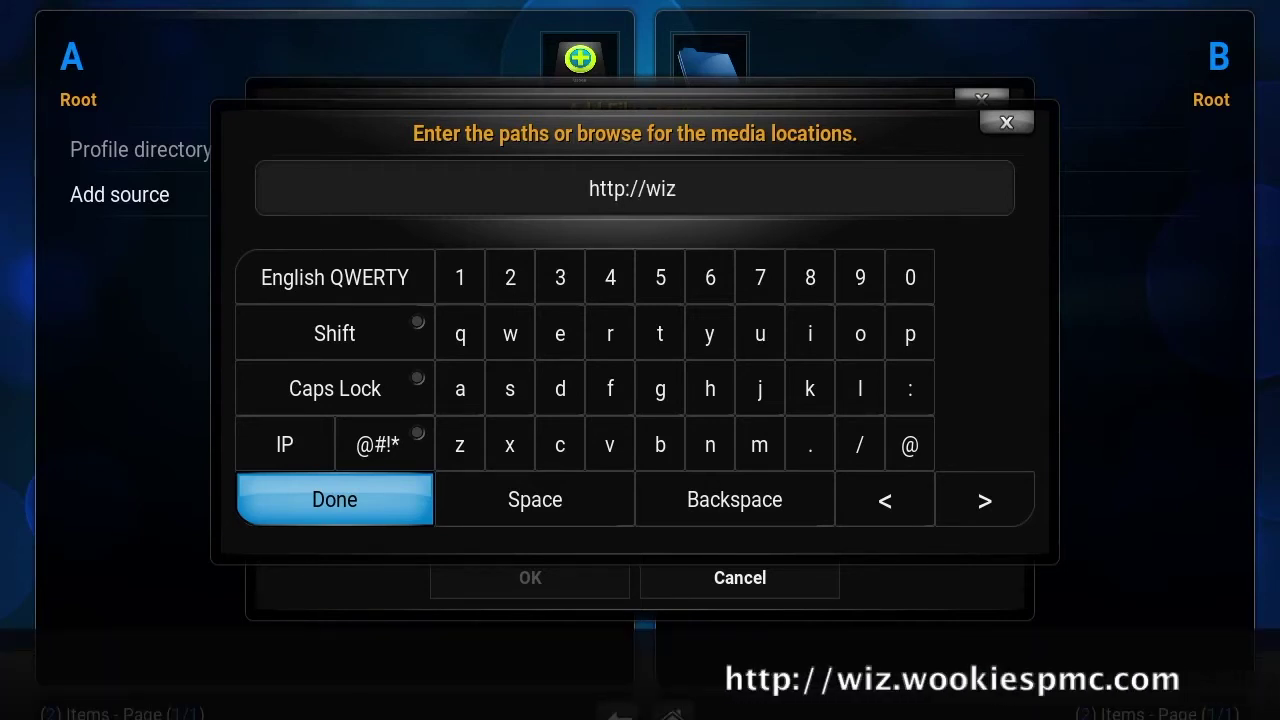
type(".wookie")
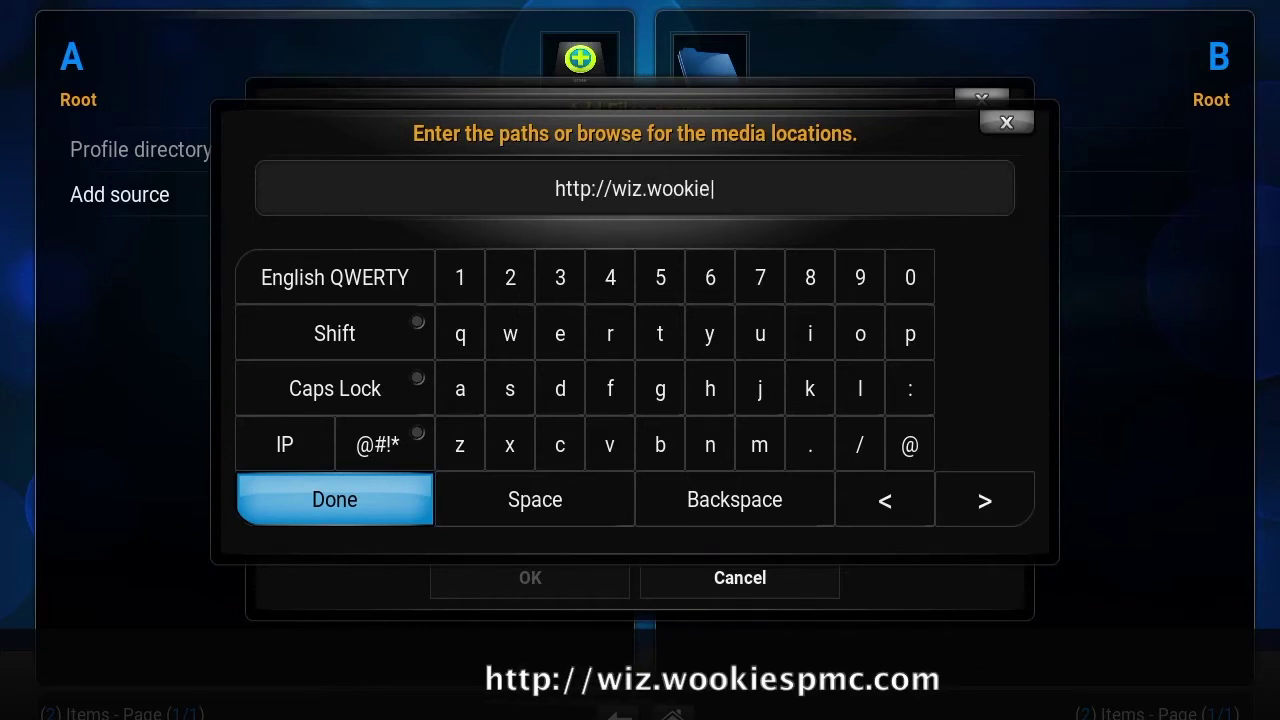
type("spmc.om")
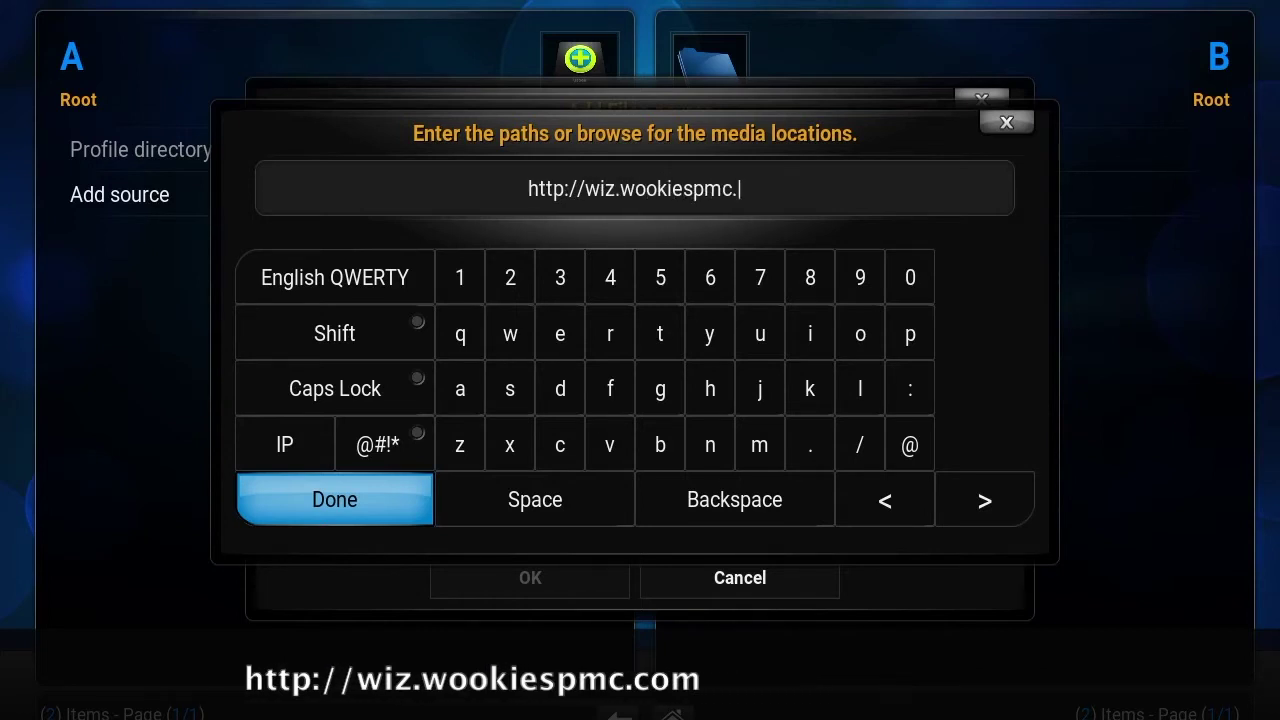
key("BackSpace")
key("BackSpace")
key("BackSpace")
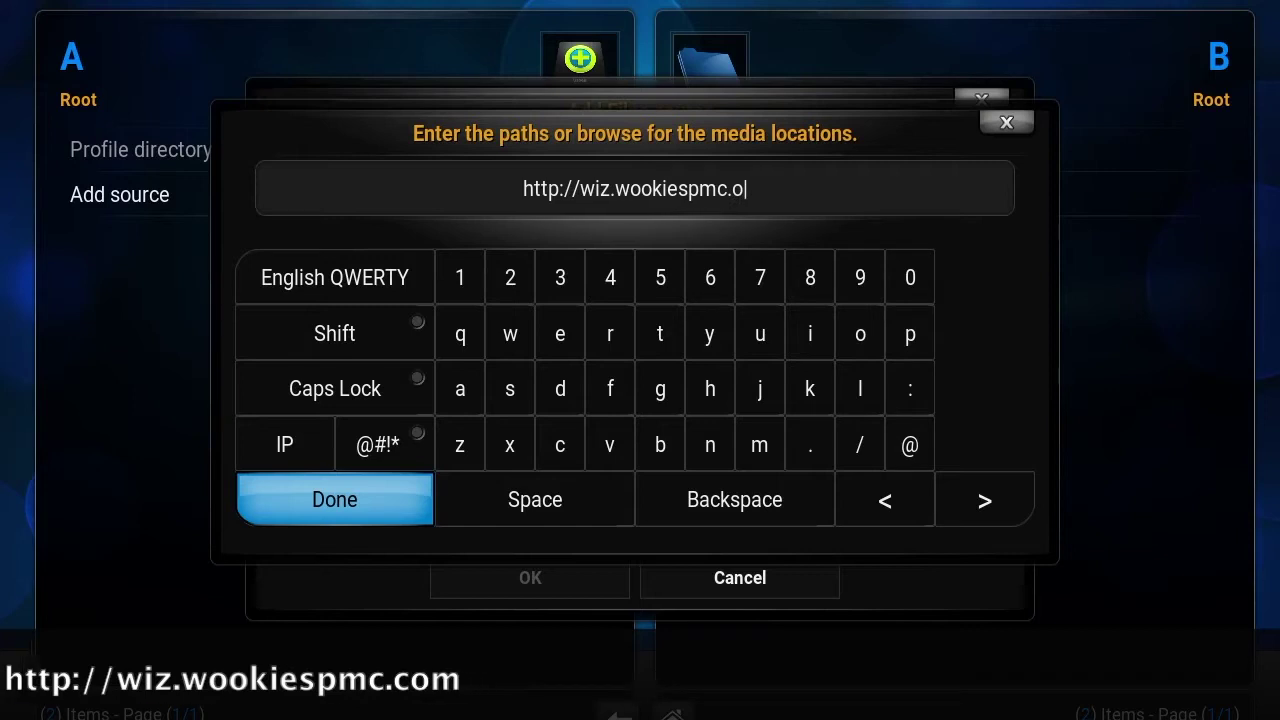
type(".")
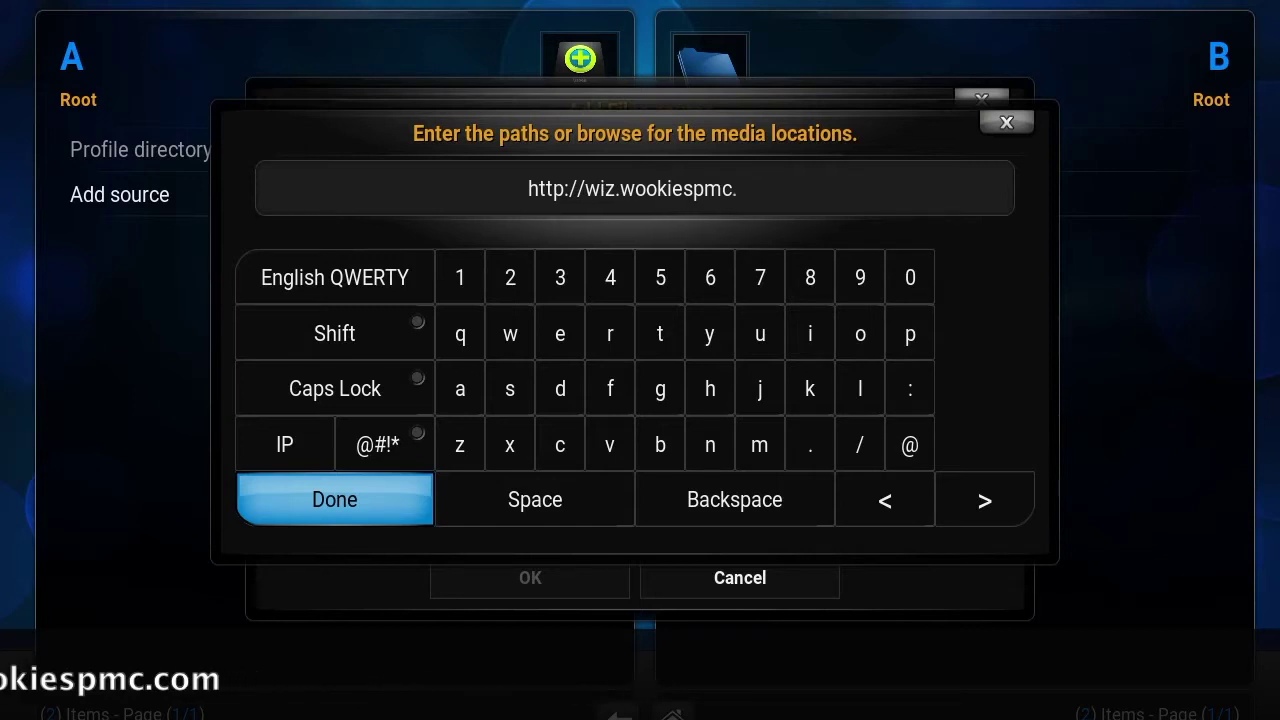
type("com")
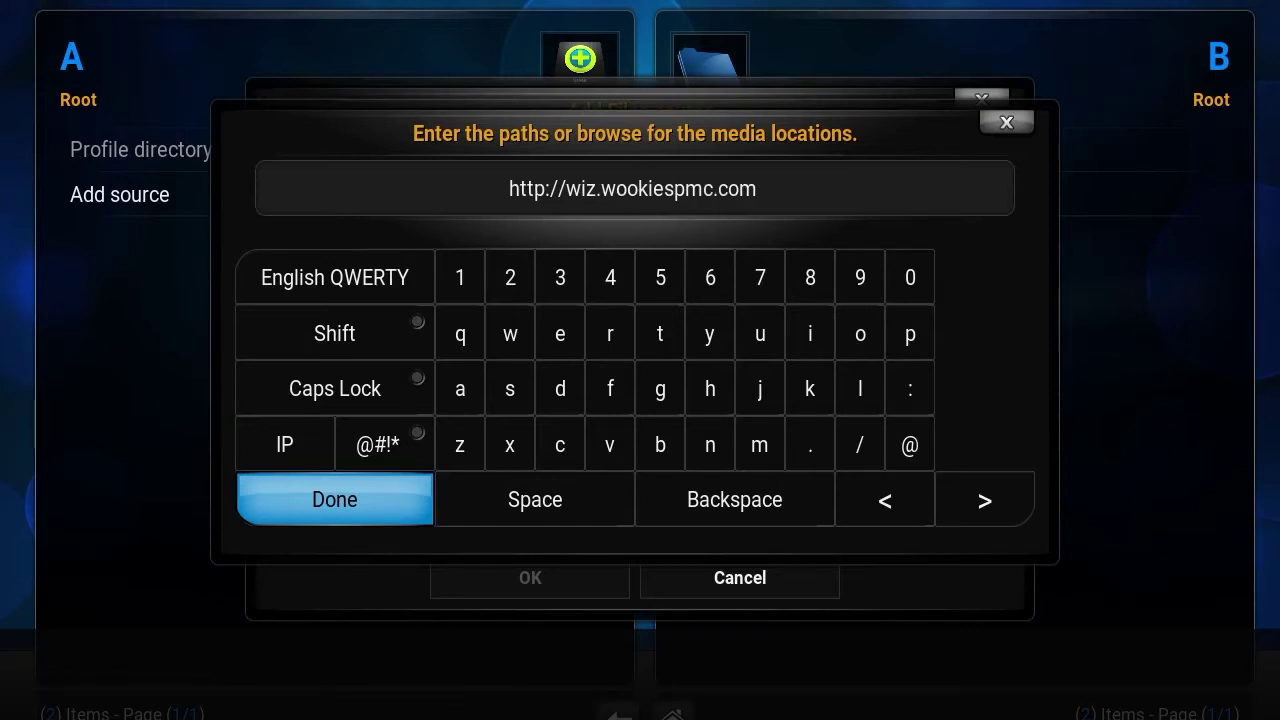
key("Return")
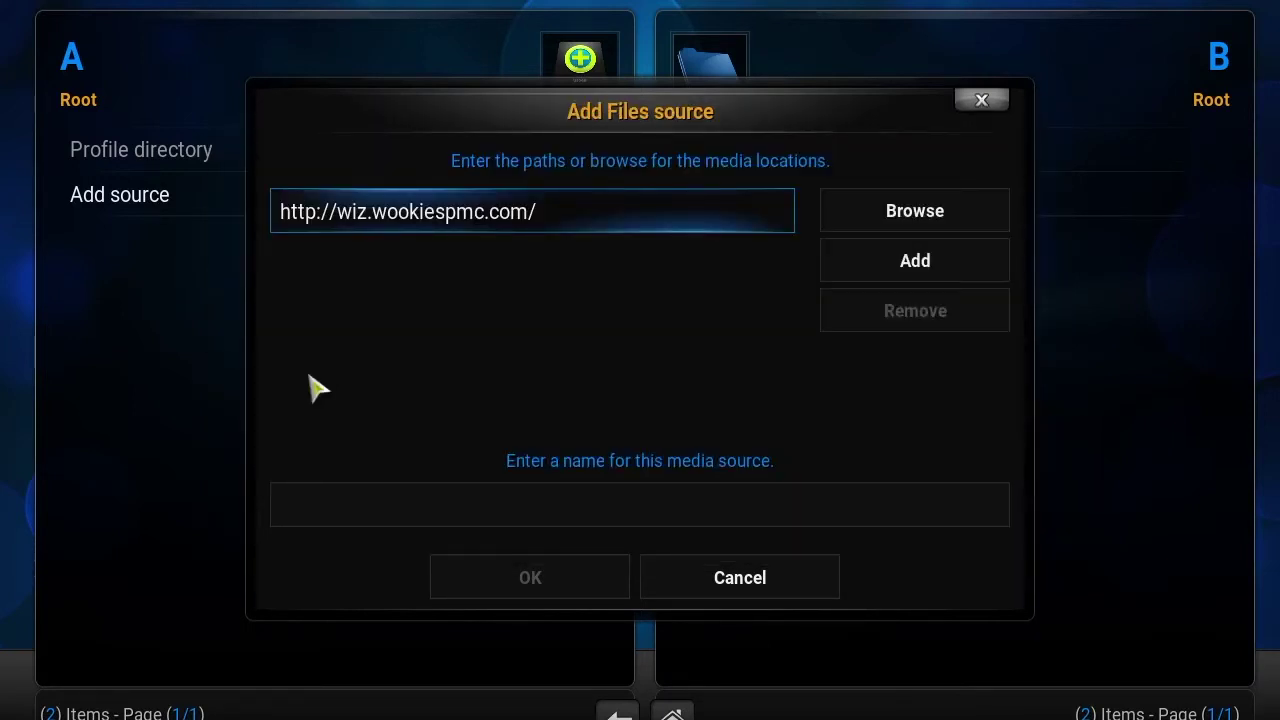
Name the source 'wookie' and confirm the Add Files source dialog with OK
left_click(557, 506)
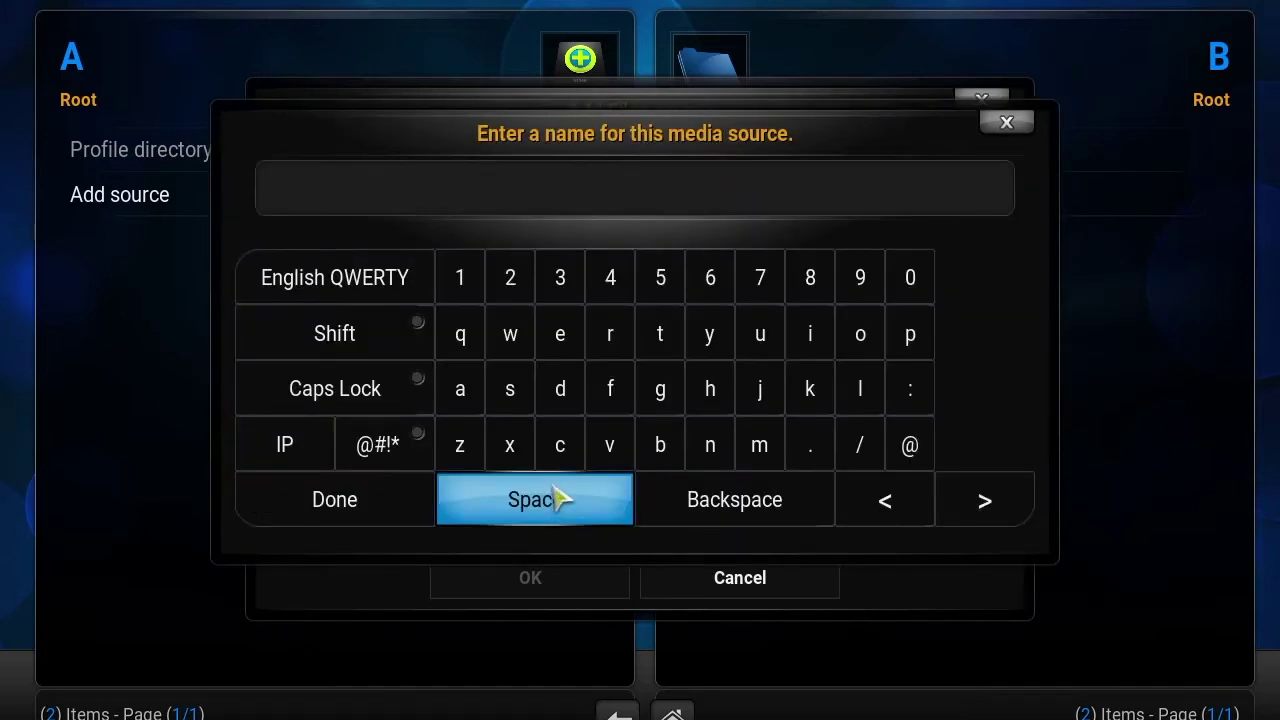
type("wookie")
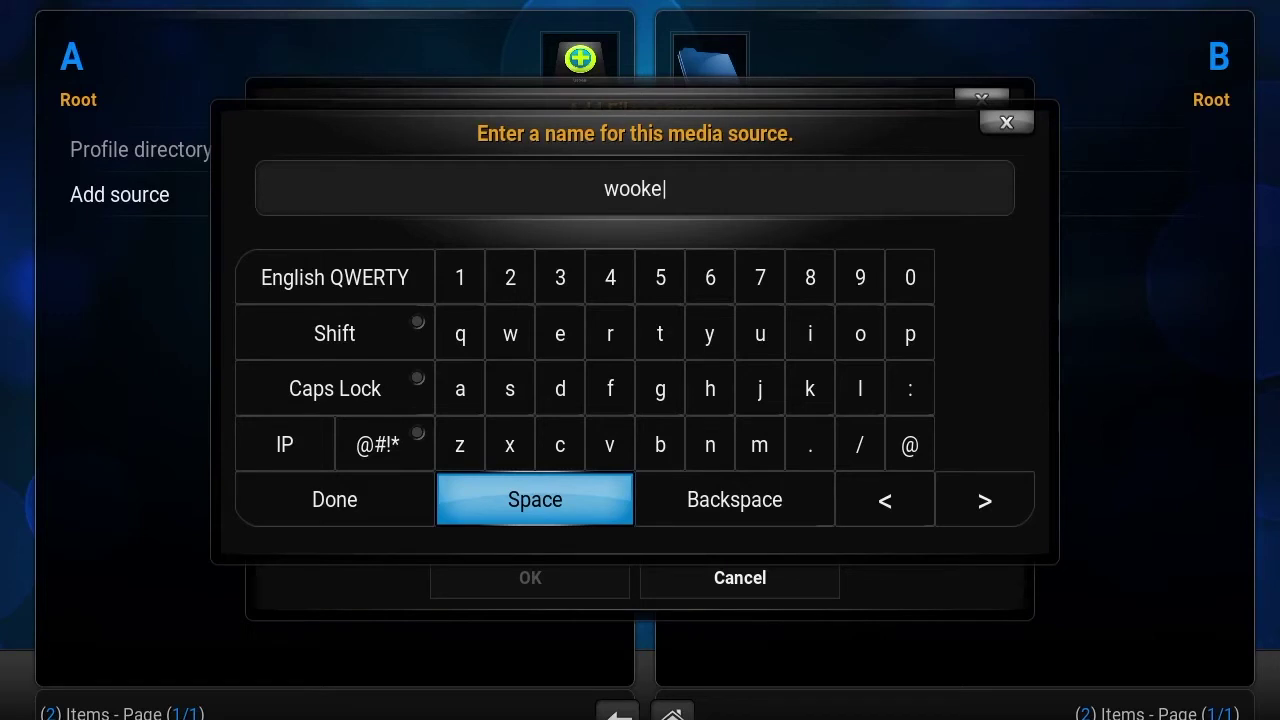
key("BackSpace")
type("ie")
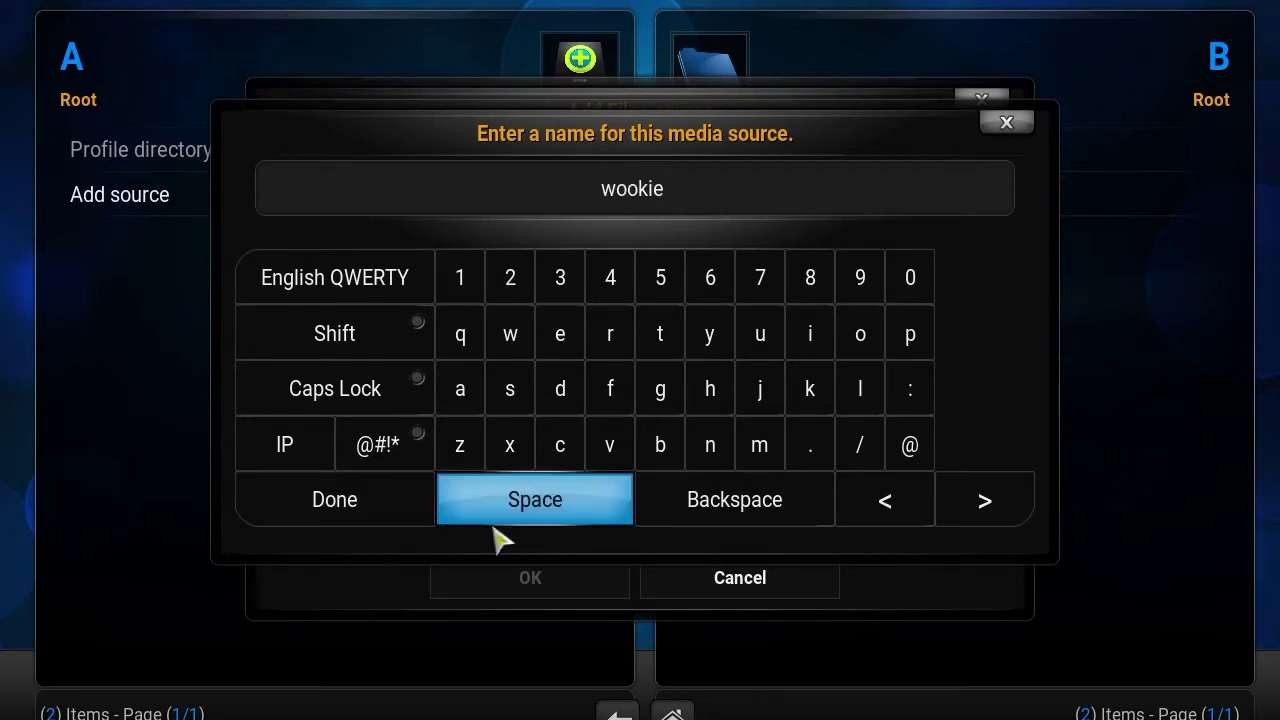
left_click(387, 515)
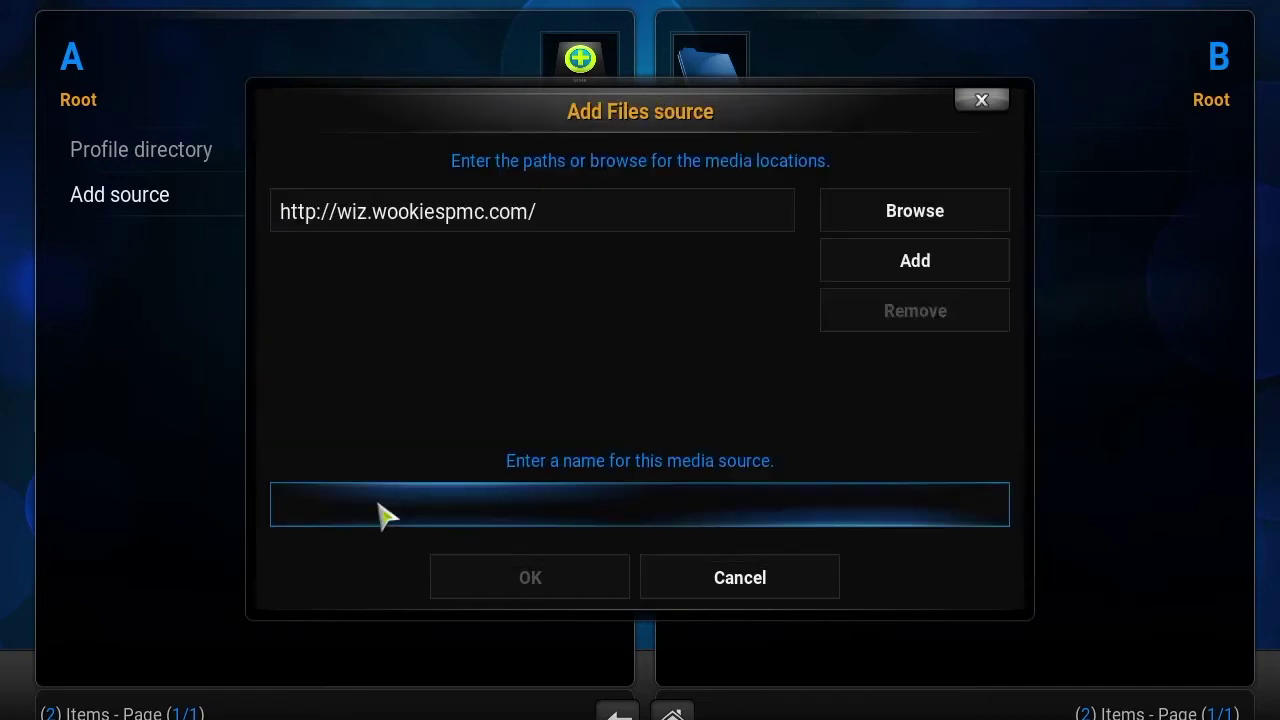
left_click(503, 577)
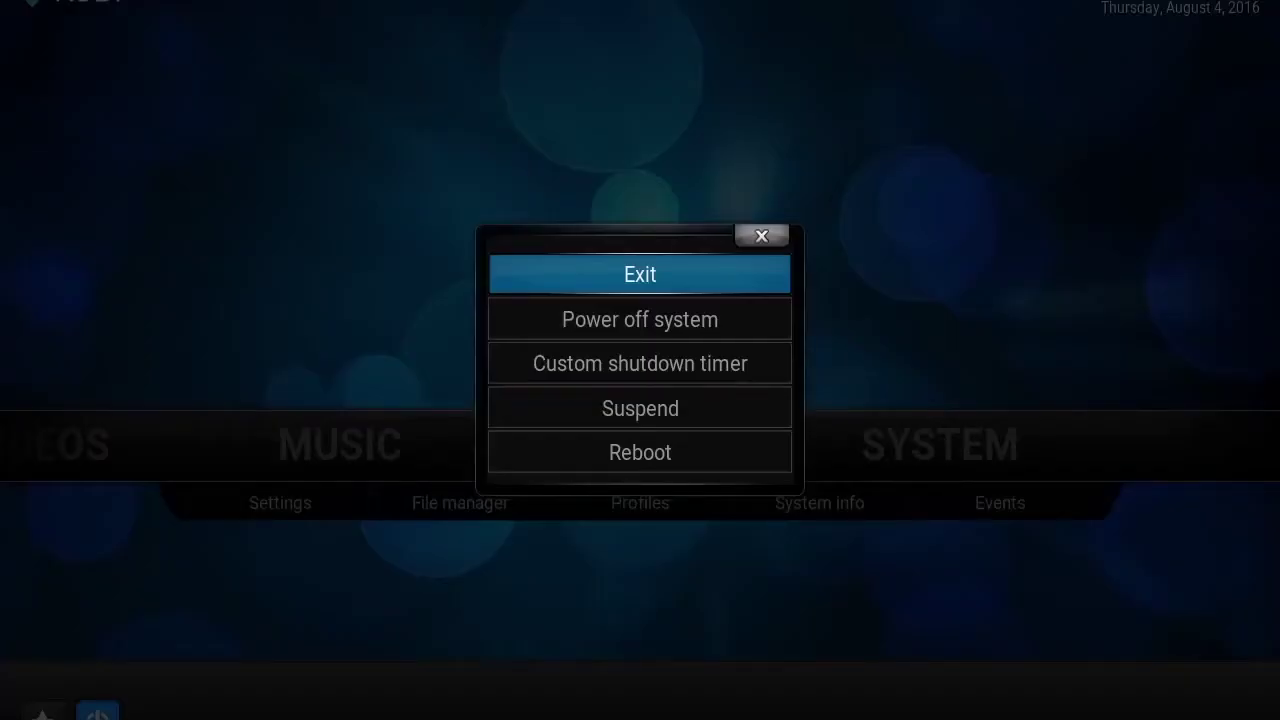
Quit and relaunch Kodi, then navigate the home menu to SYSTEM's Settings entry
key("Return")
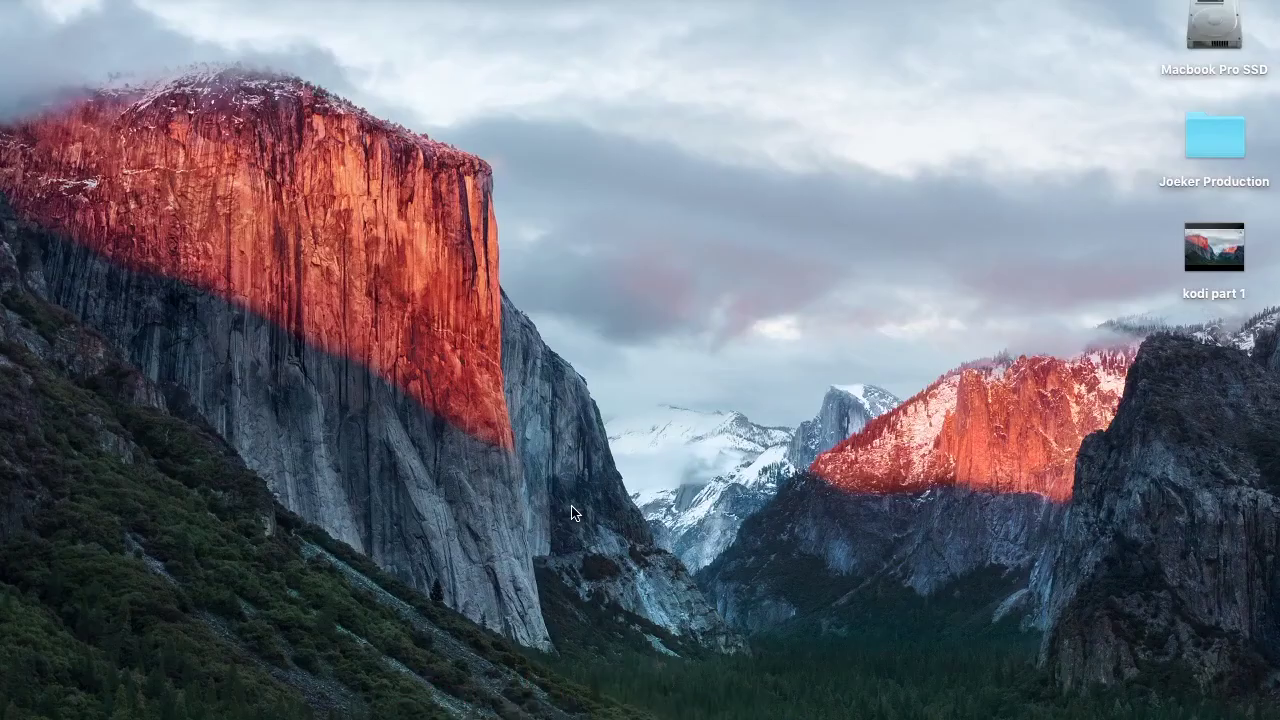
mouse_move(700, 712)
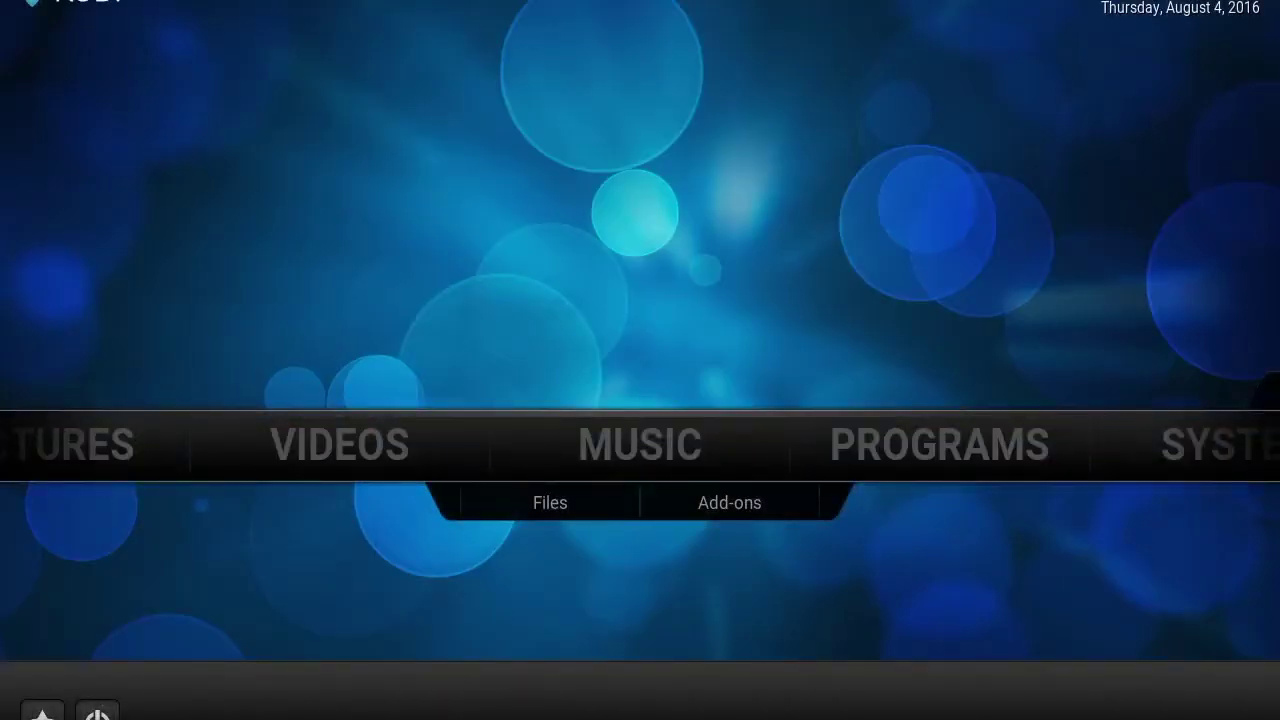
key("Down")
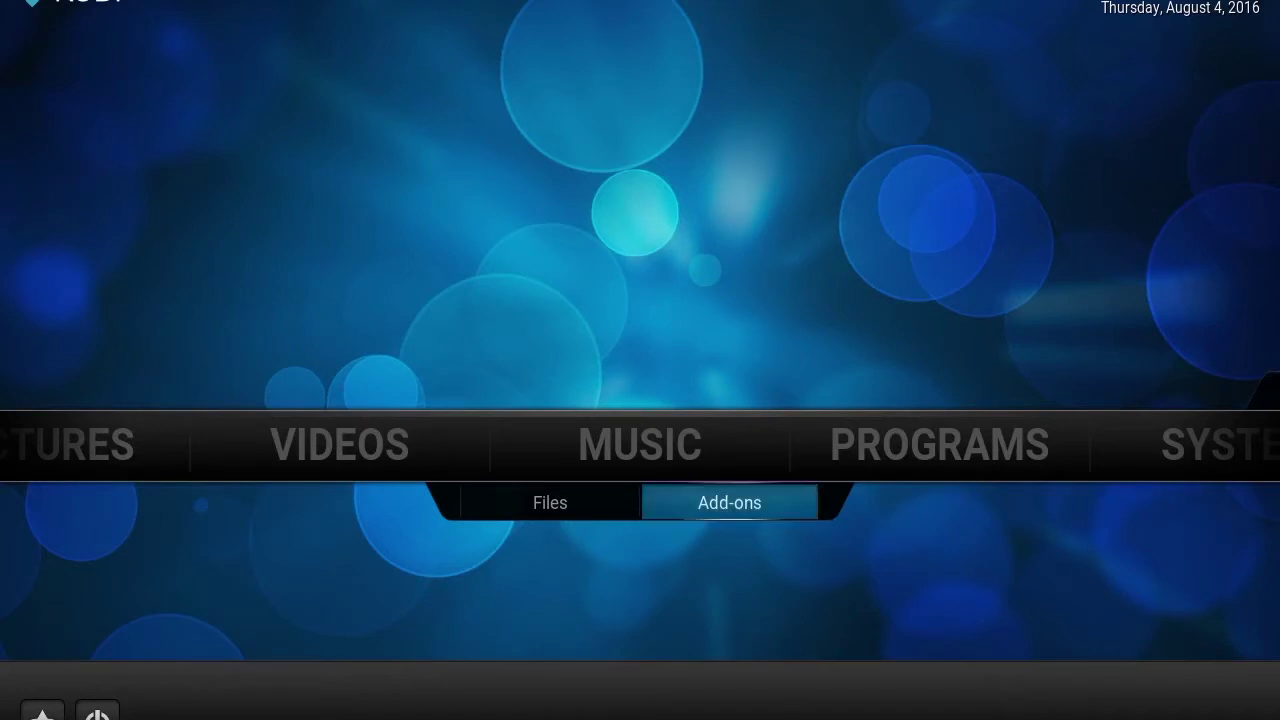
key("Up")
key("Right")
key("Right")
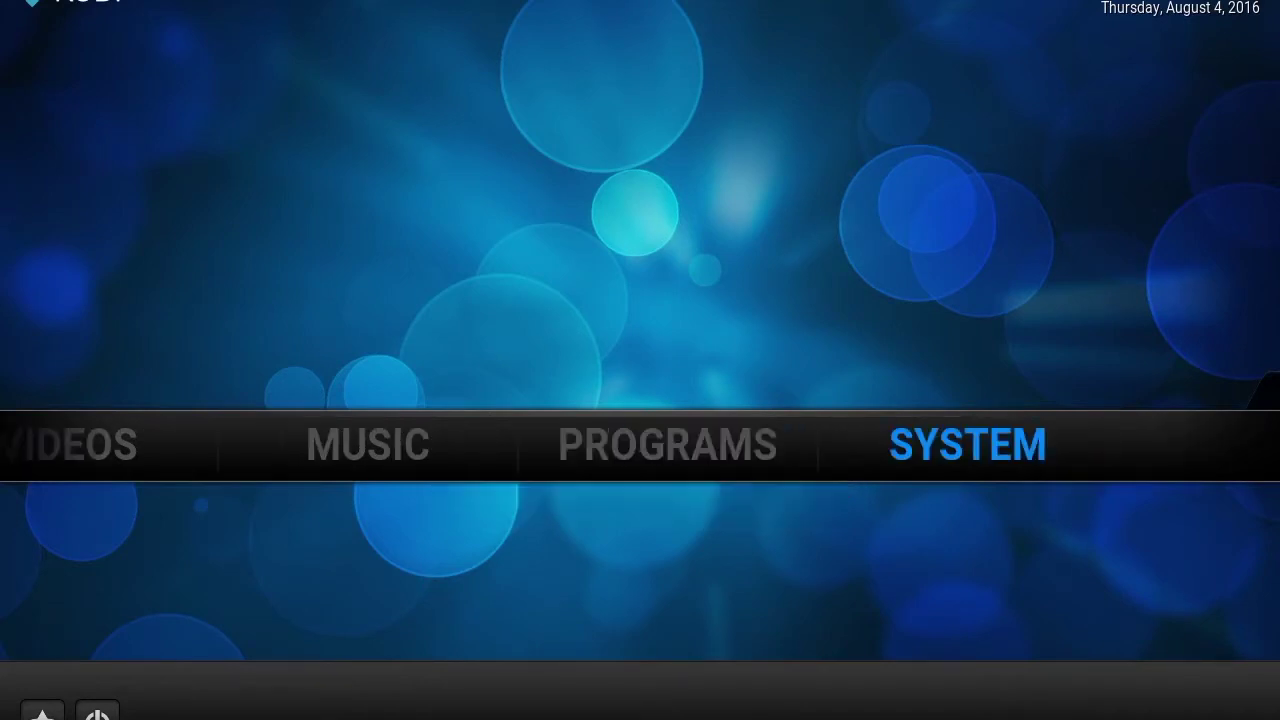
key("Right")
key("Left")
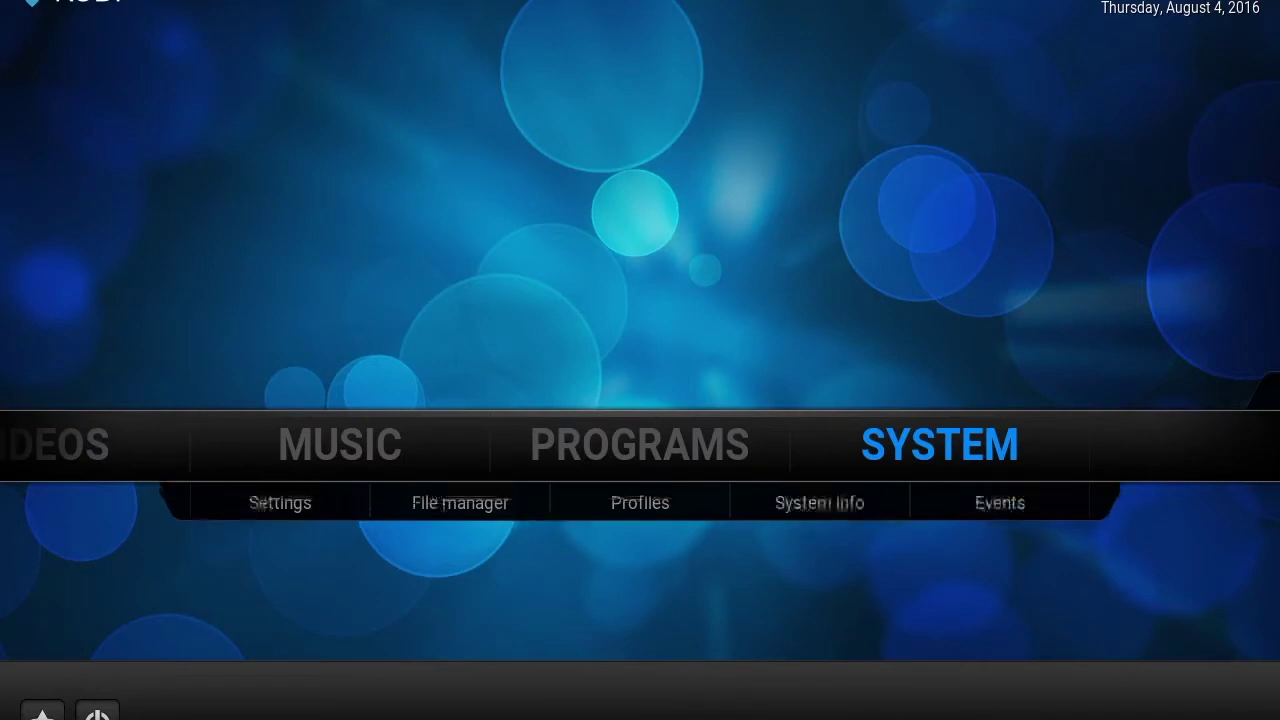
key("Down")
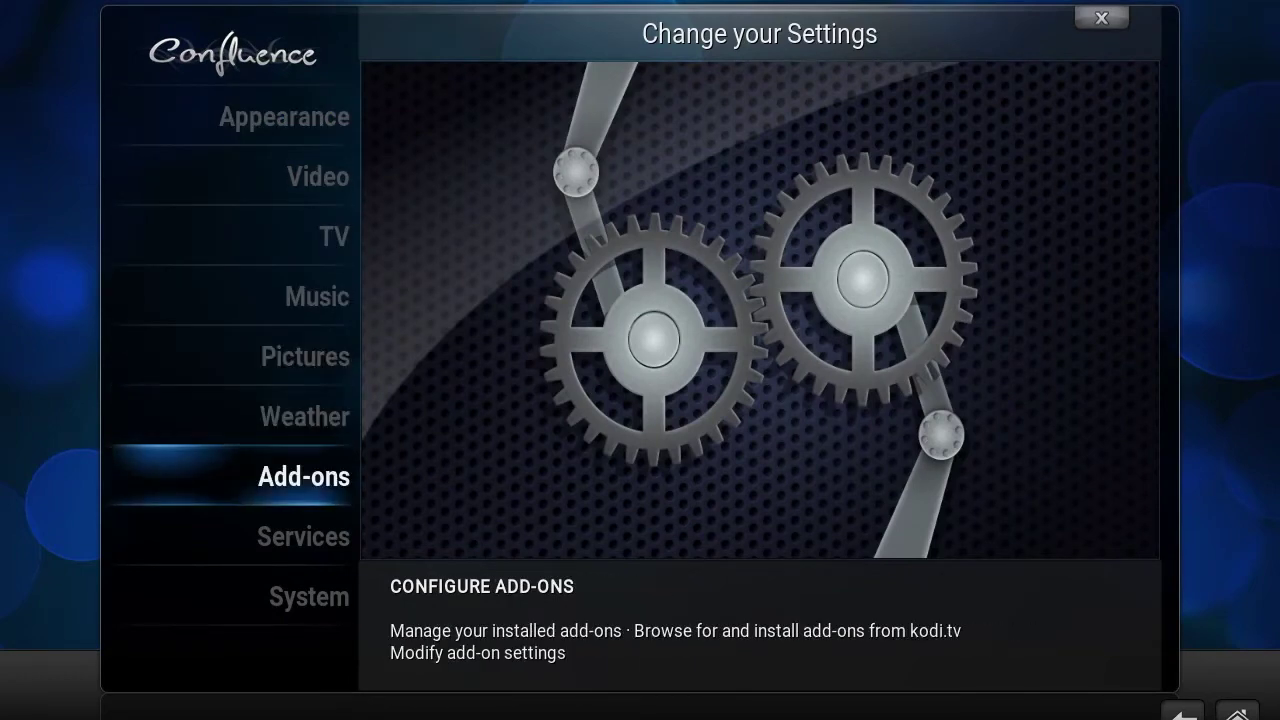
Install 'Click me - succumb to The Wookie.zip' from the wookie source and close the welcome message
key("Return")
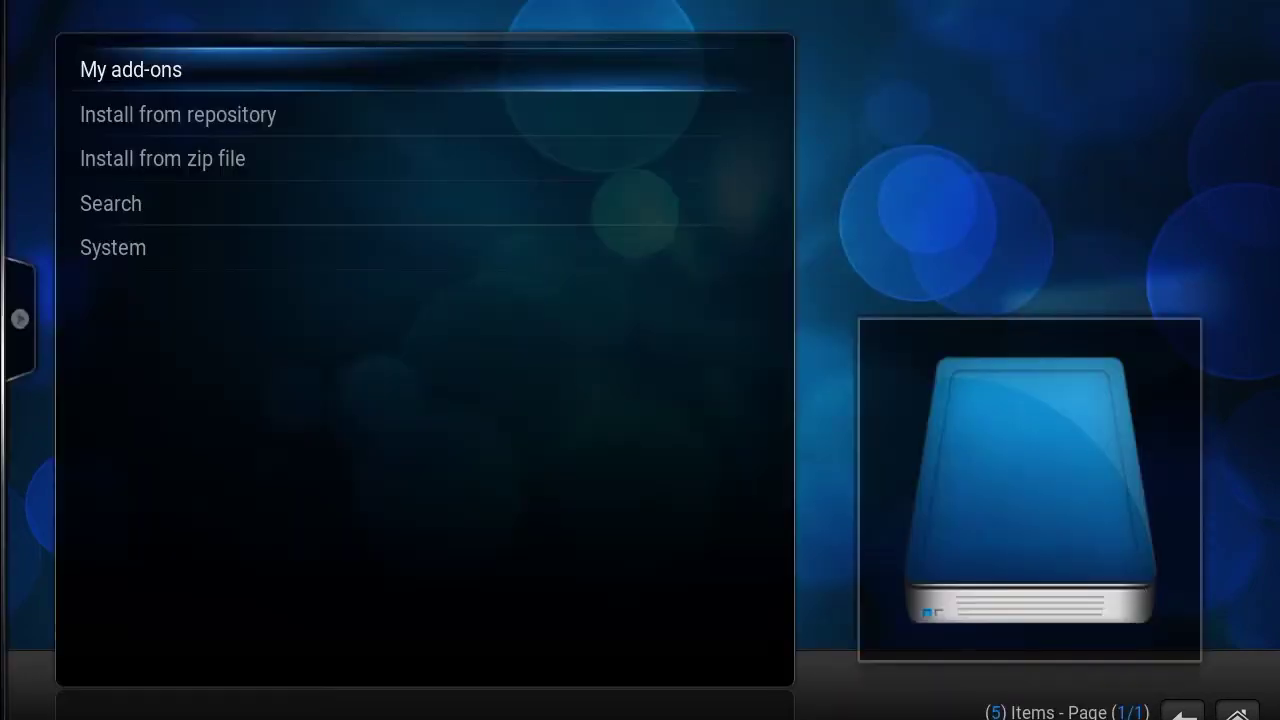
key("Down")
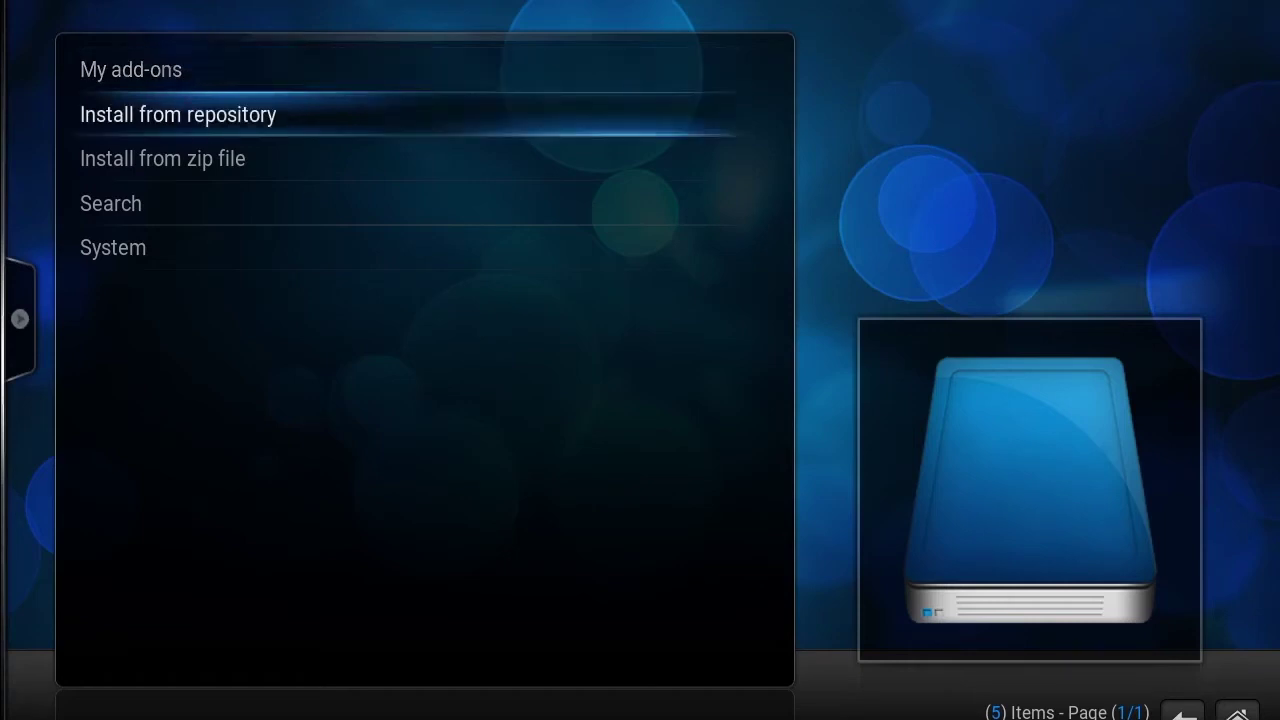
key("Down")
key("Return")
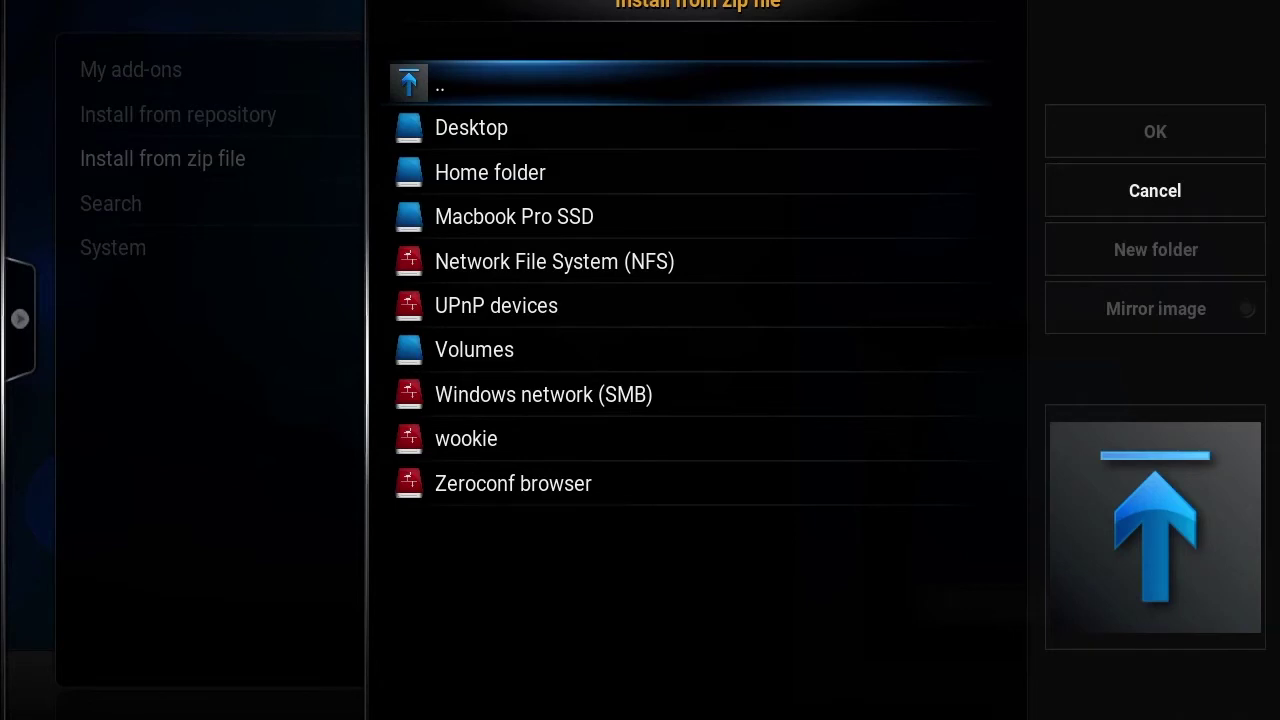
key("Down")
key("Down")
key("Down")
key("Down")
key("Down")
key("Down")
key("Down")
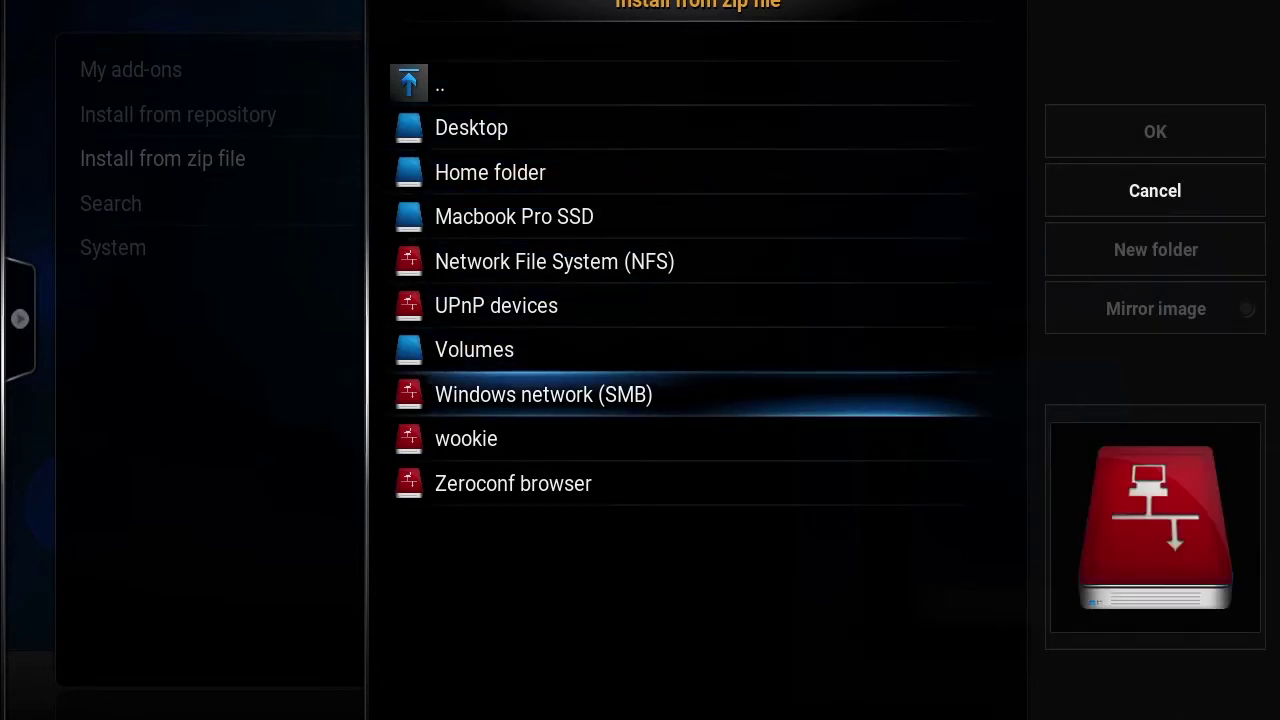
key("Down")
key("Return")
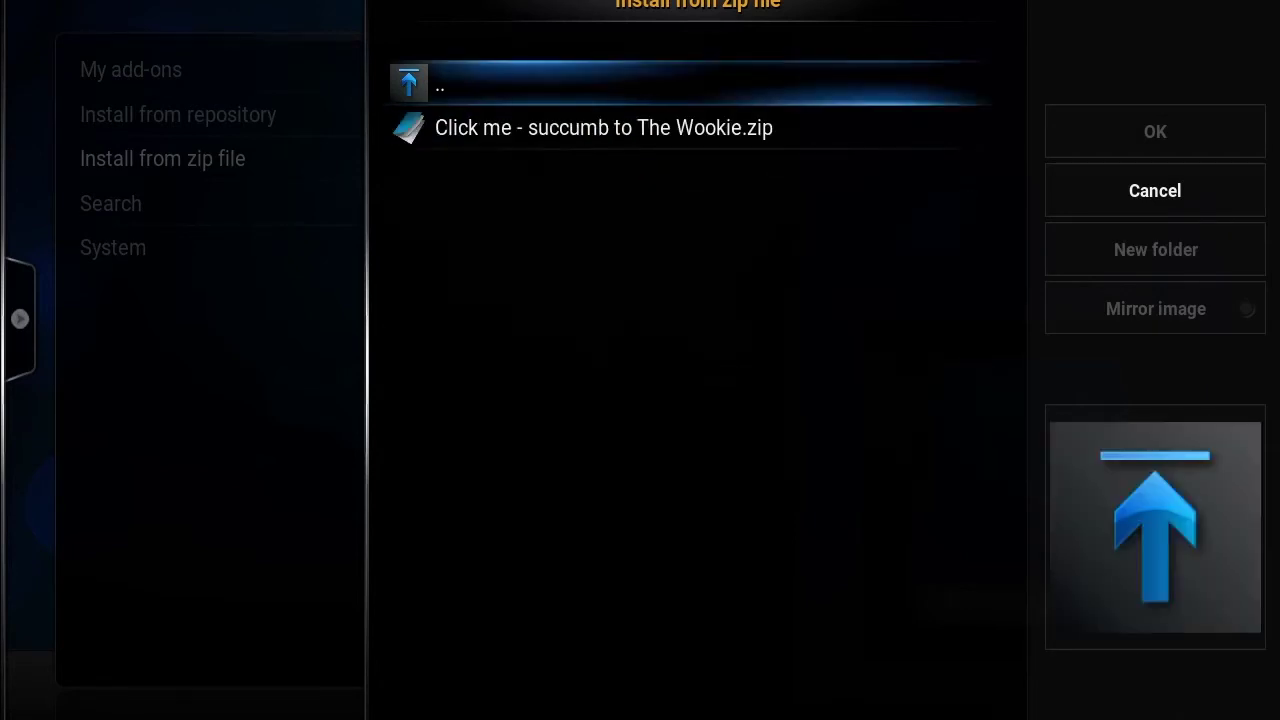
key("Down")
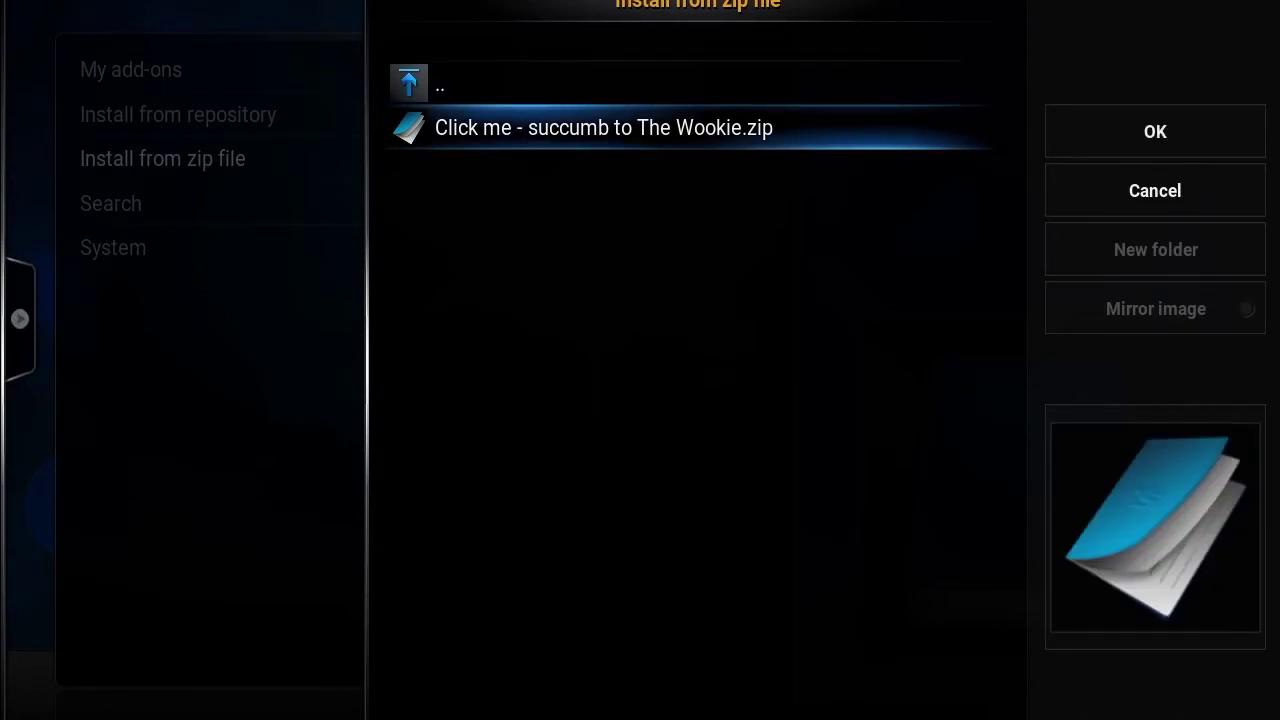
key("Return")
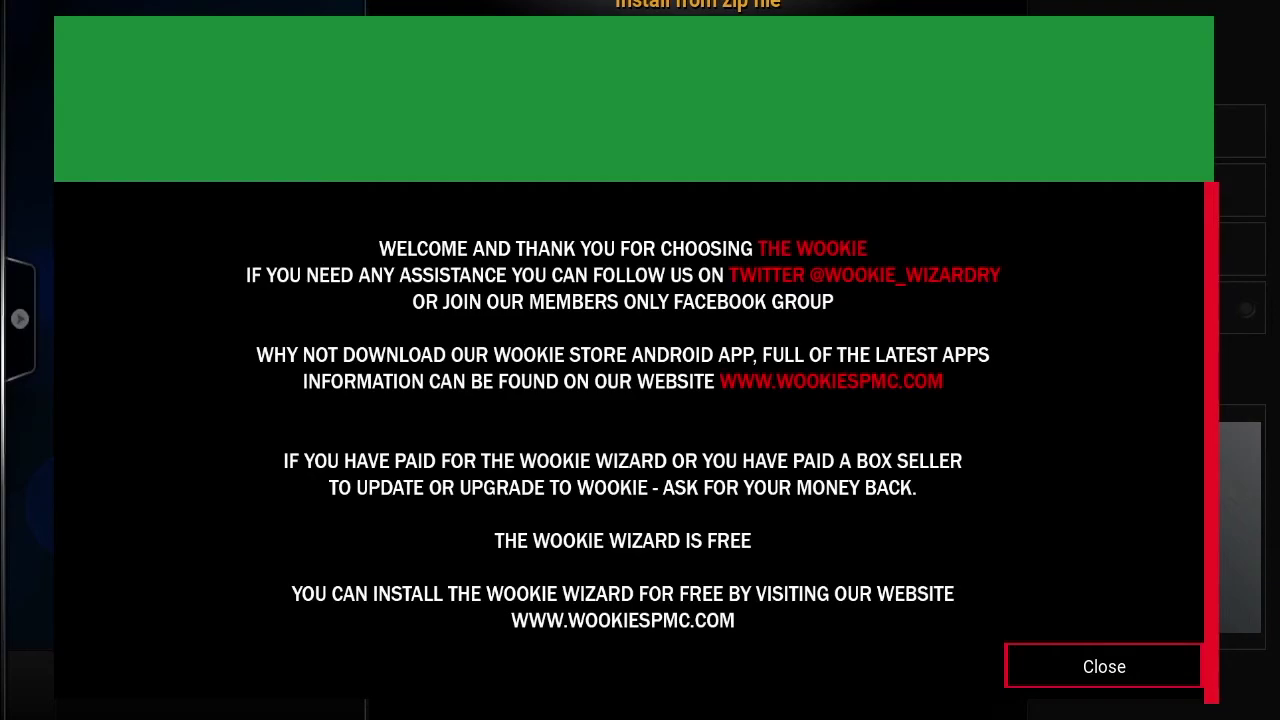
key("Return")
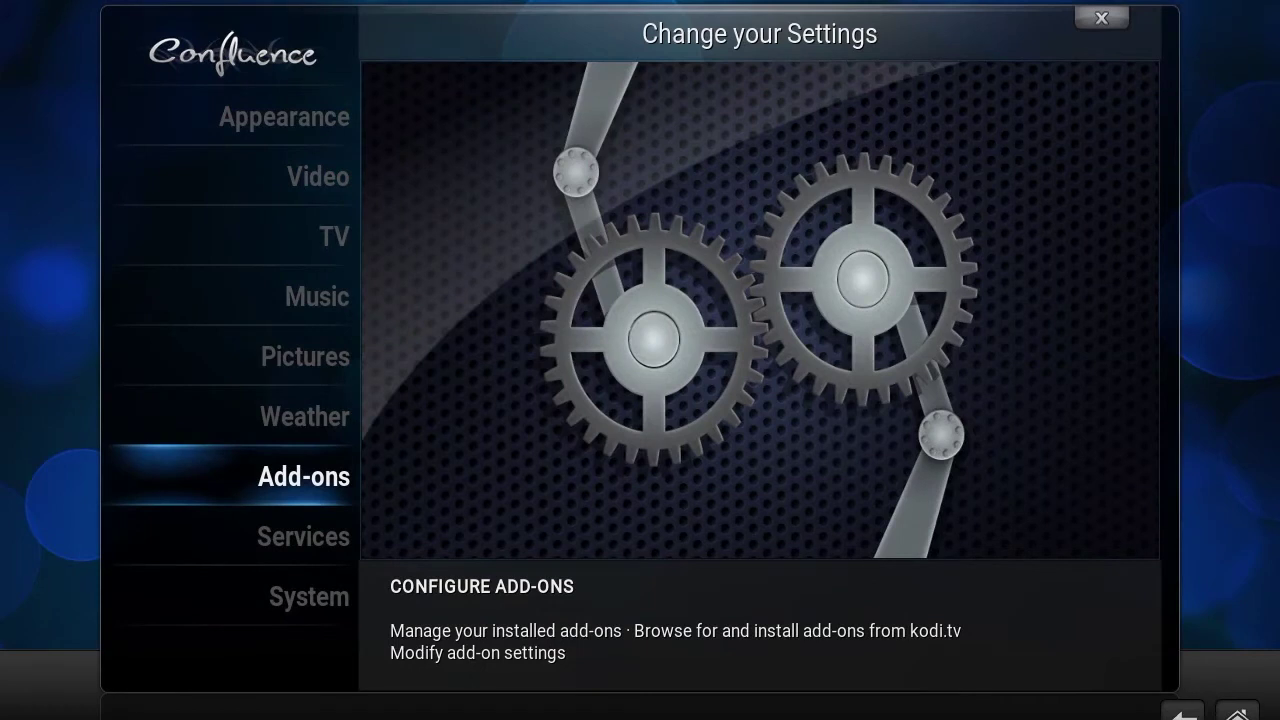
Return to the home menu and launch the Wookie 8.0.3 program add-on
key("Escape")
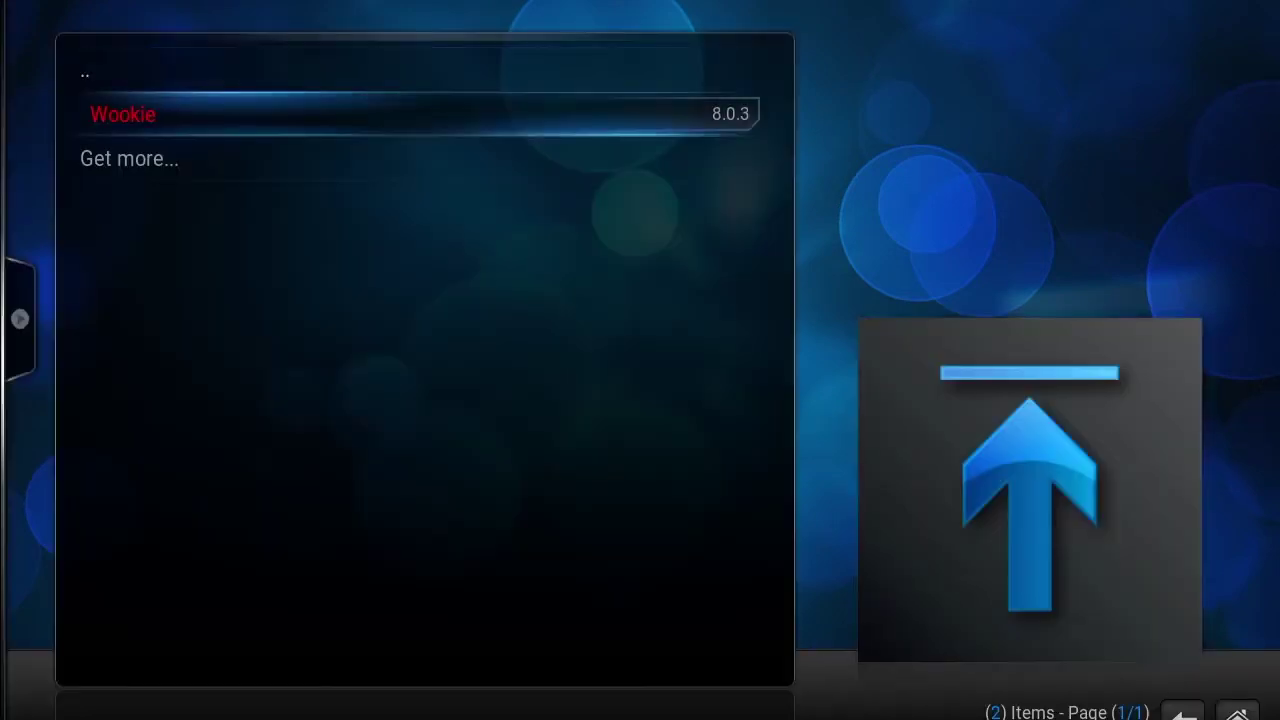
key("Return")
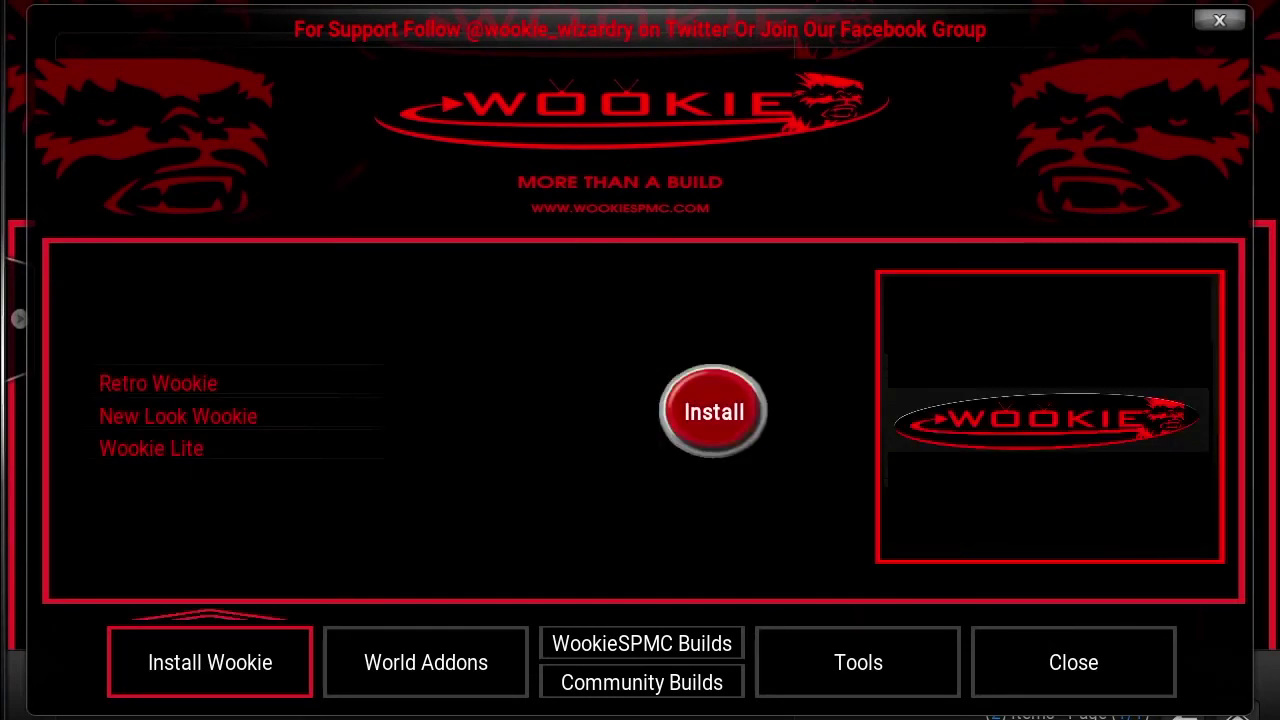
Look over the Retro and New Look builds, then install Wookie Lite and continue the download
key("Up")
key("Down")
key("Down")
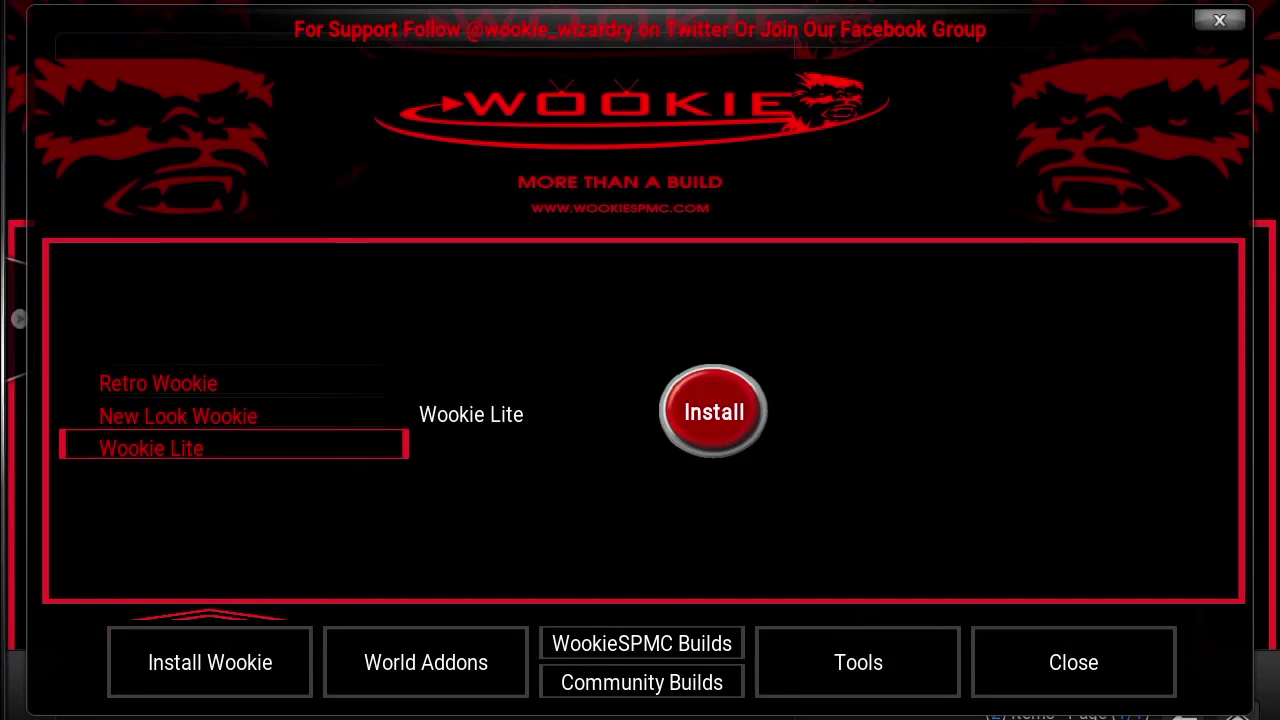
key("Up")
key("Up")
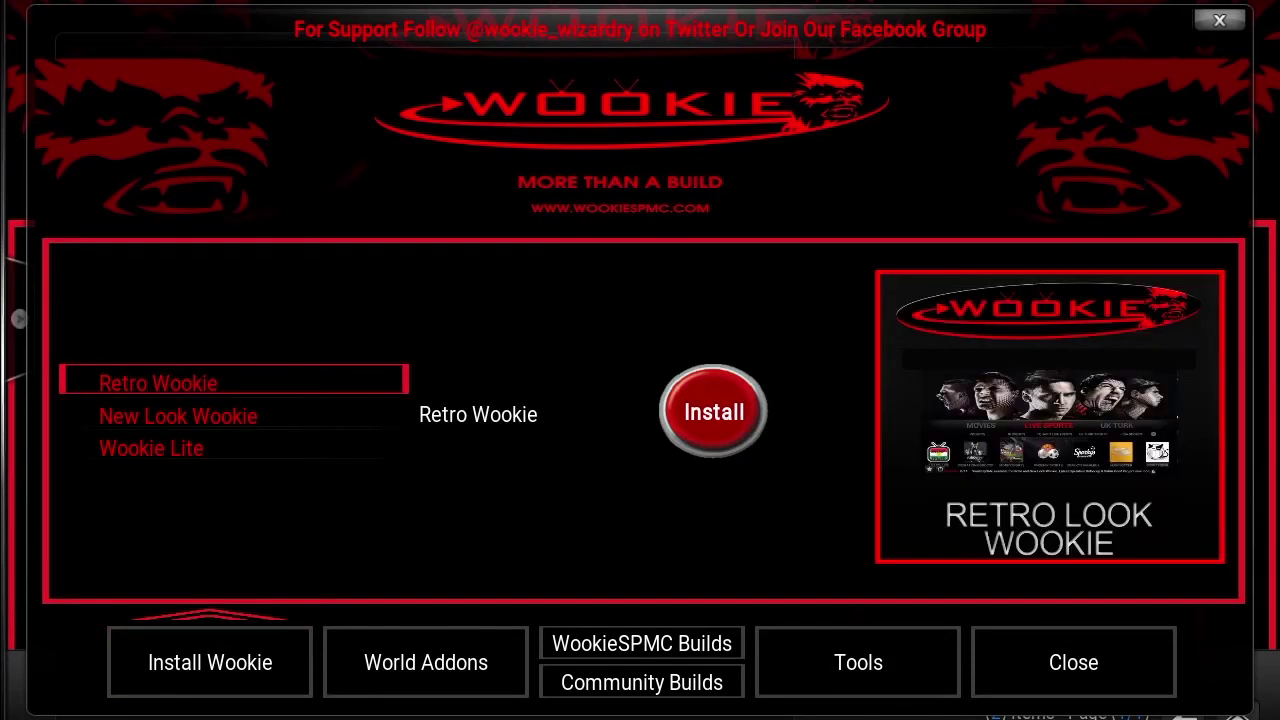
key("Down")
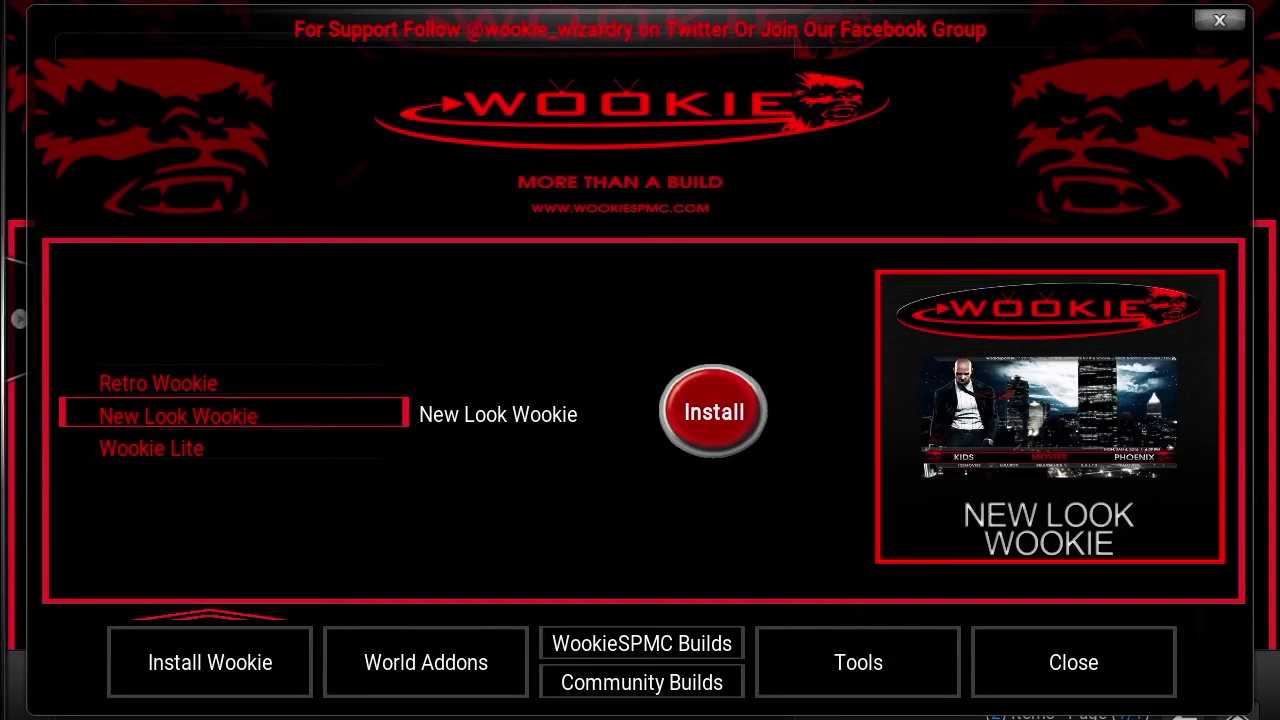
key("Down")
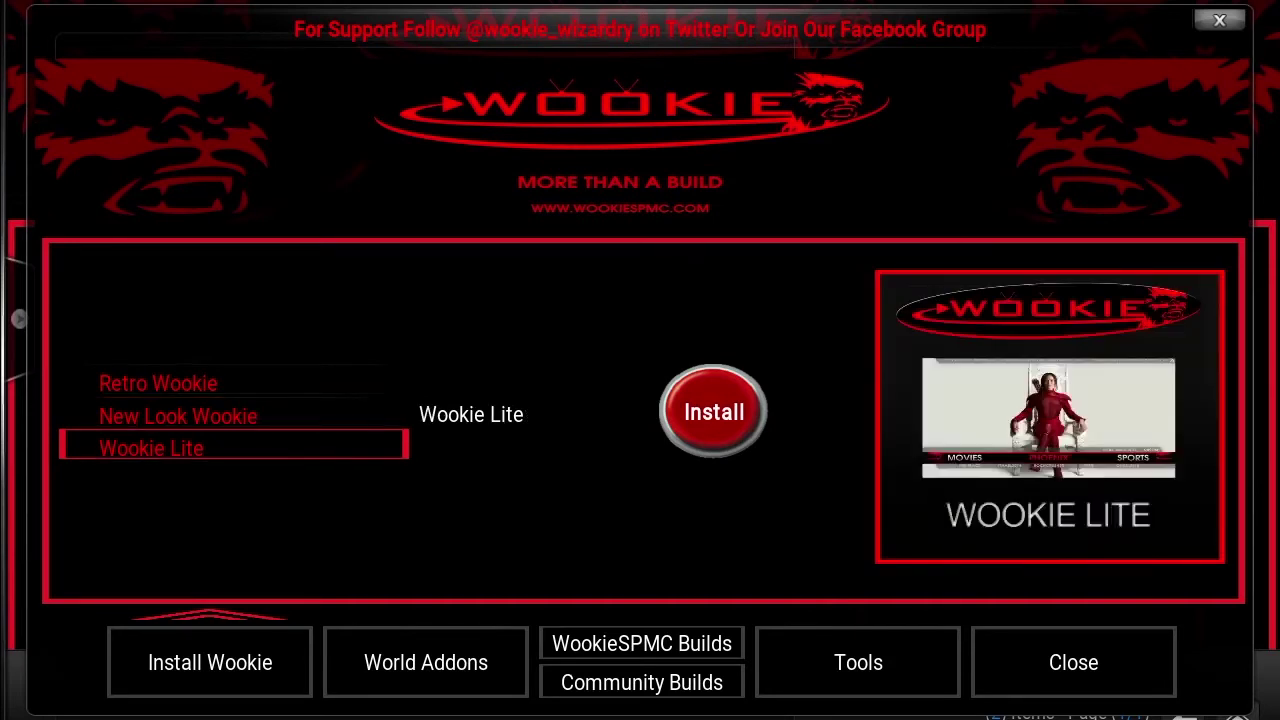
key("Right")
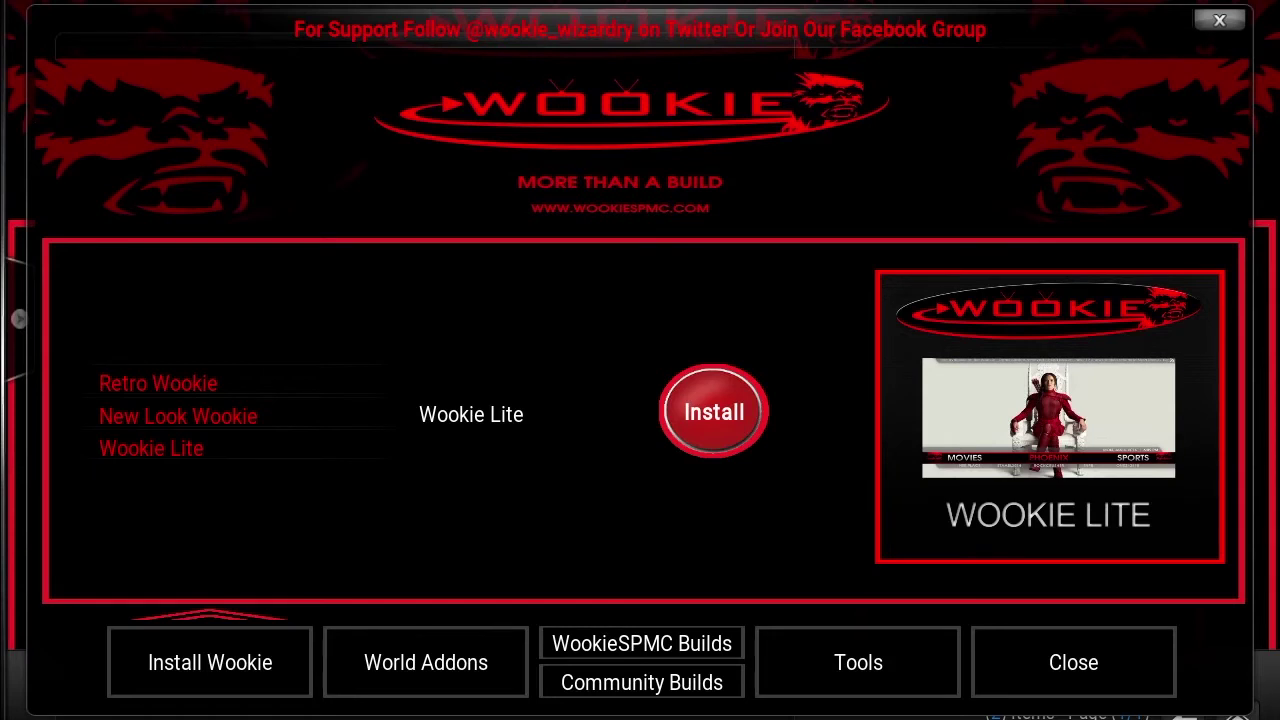
key("Return")
key("Left")
key("Return")
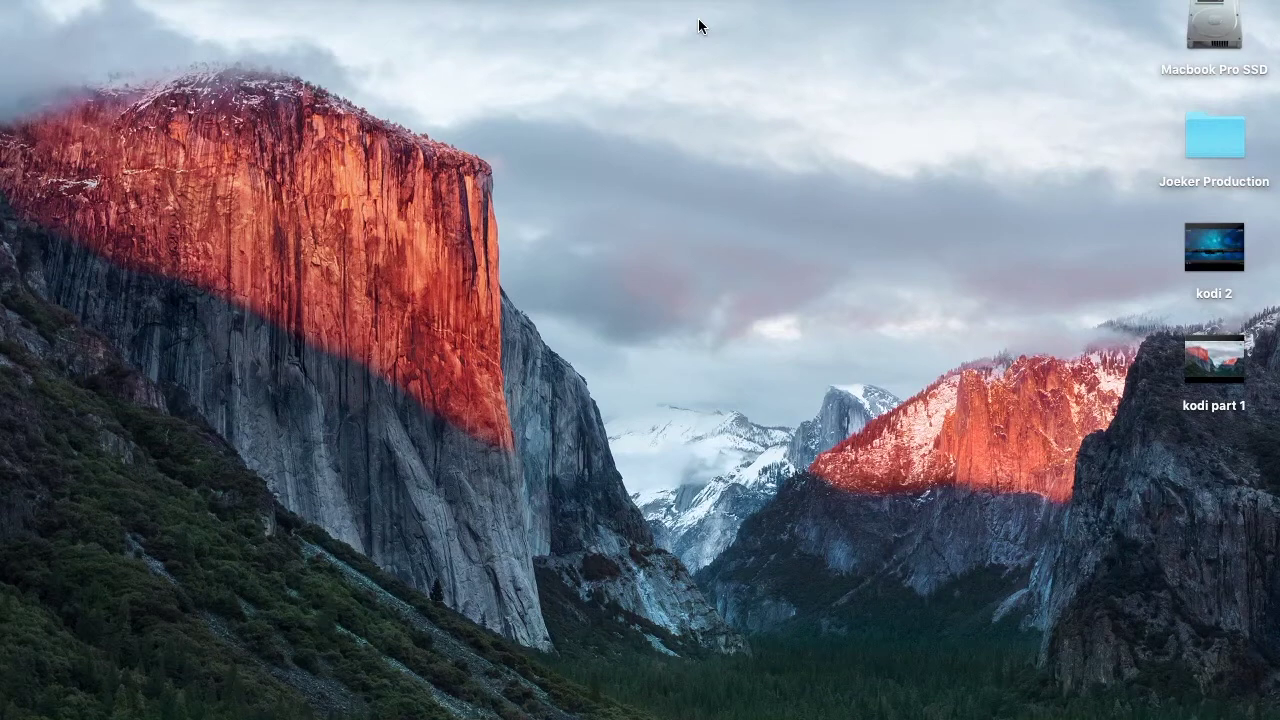
Relaunch Kodi from its Dock icon
mouse_move(711, 695)
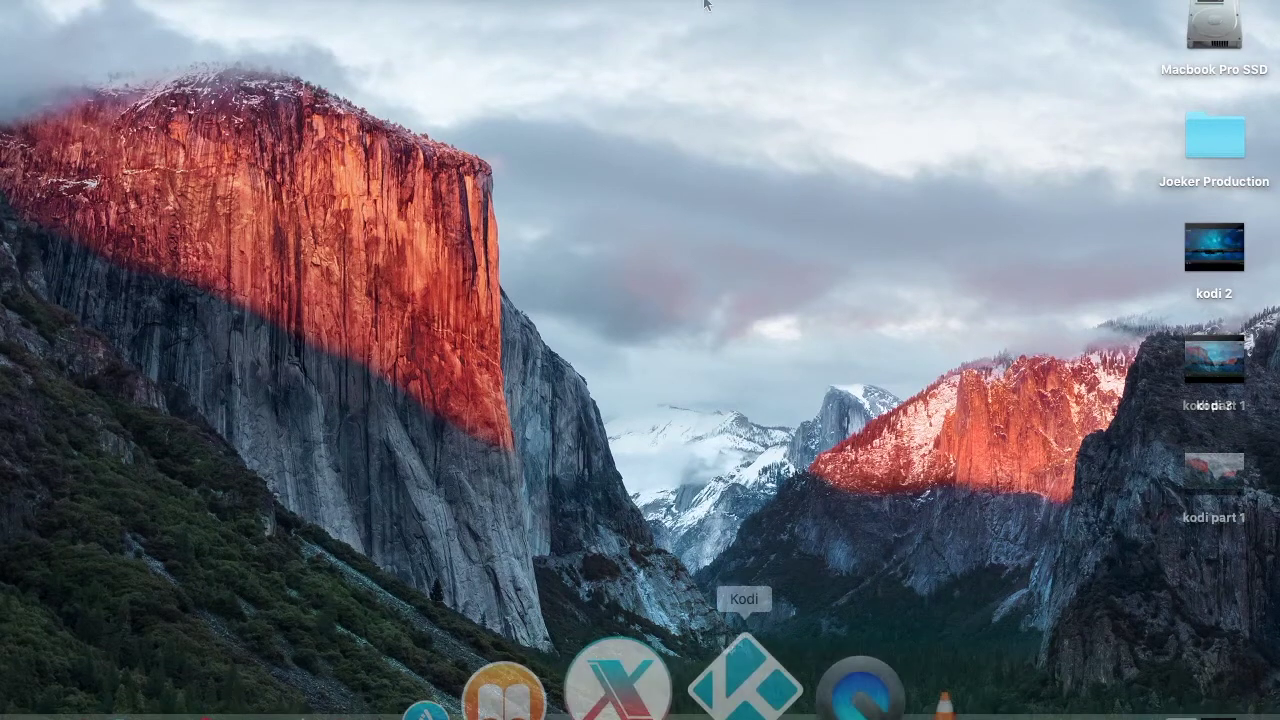
left_click(694, 688)
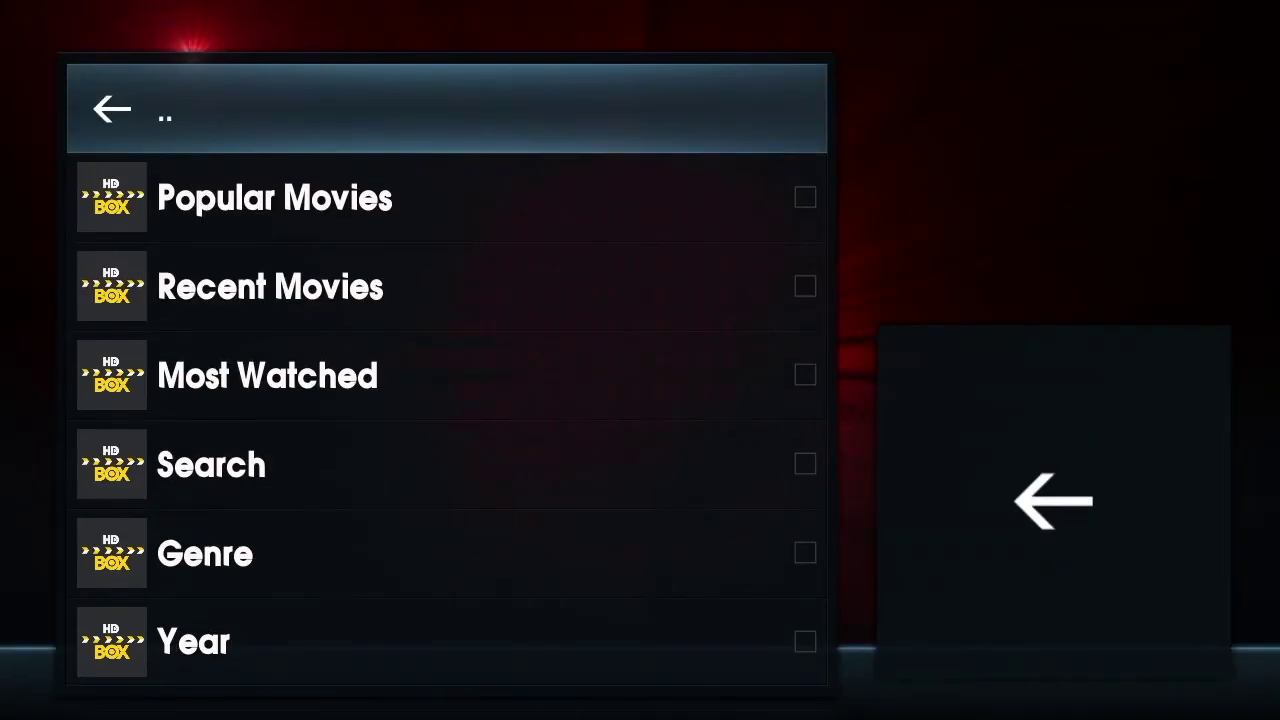
Open HD BOX's Popular Movies list and play Batman V Superman
key("Down")
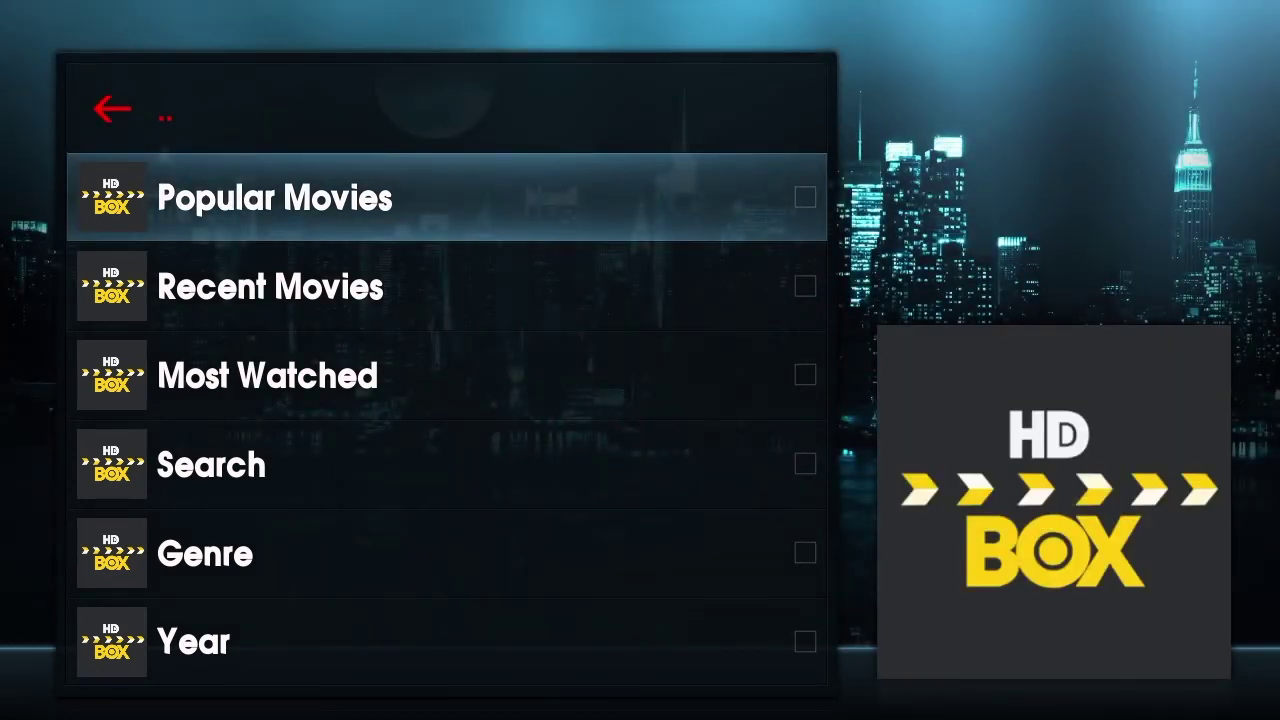
key("Return")
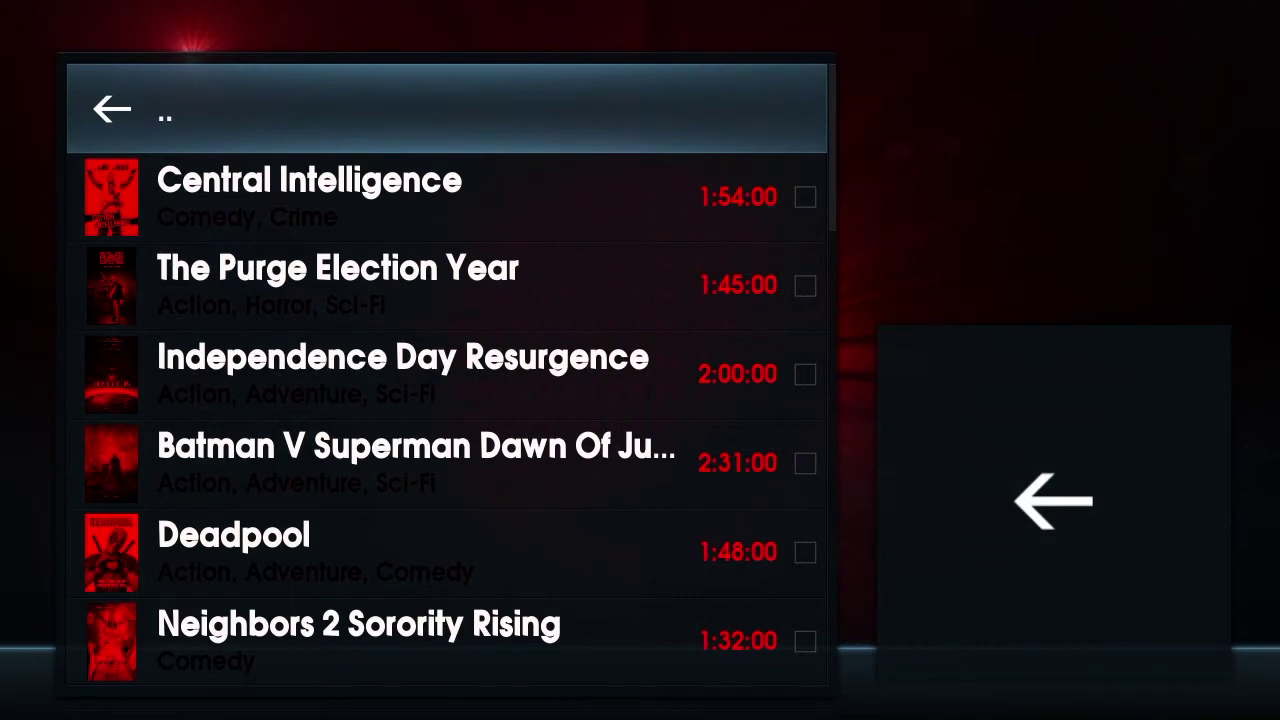
key("Down")
key("Down")
key("Down")
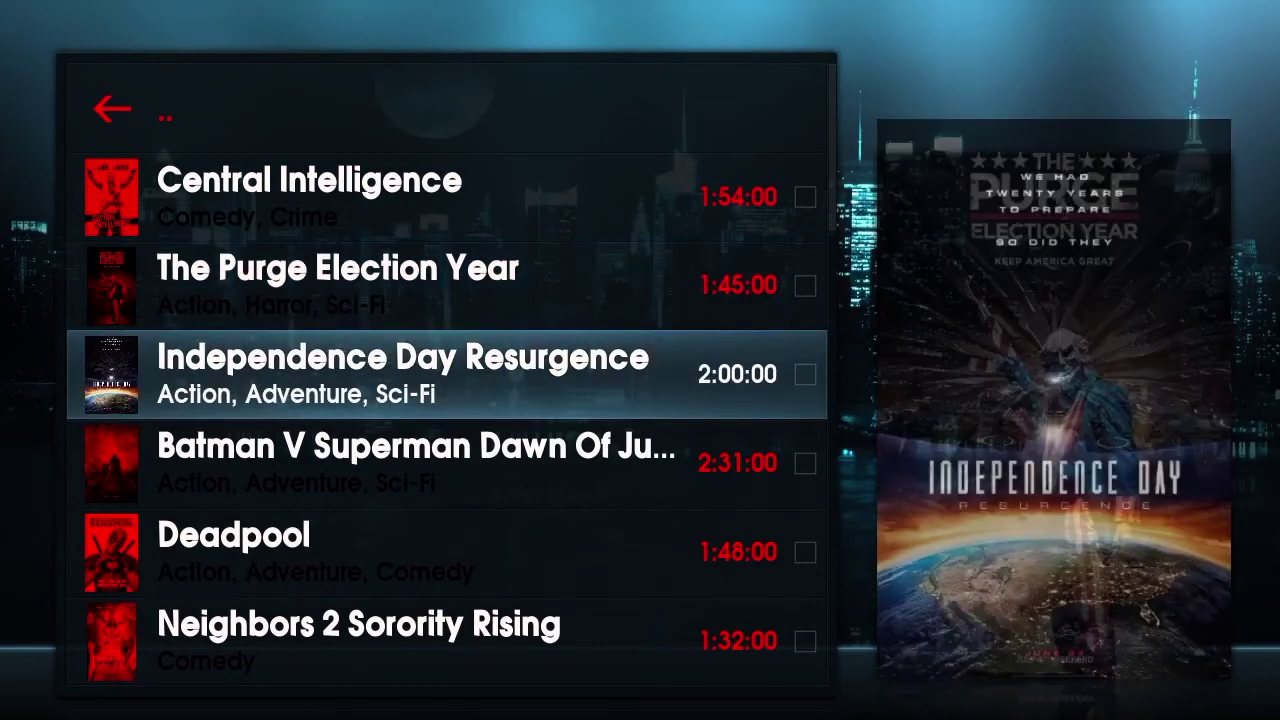
key("Down")
key("Down")
key("Up")
key("Up")
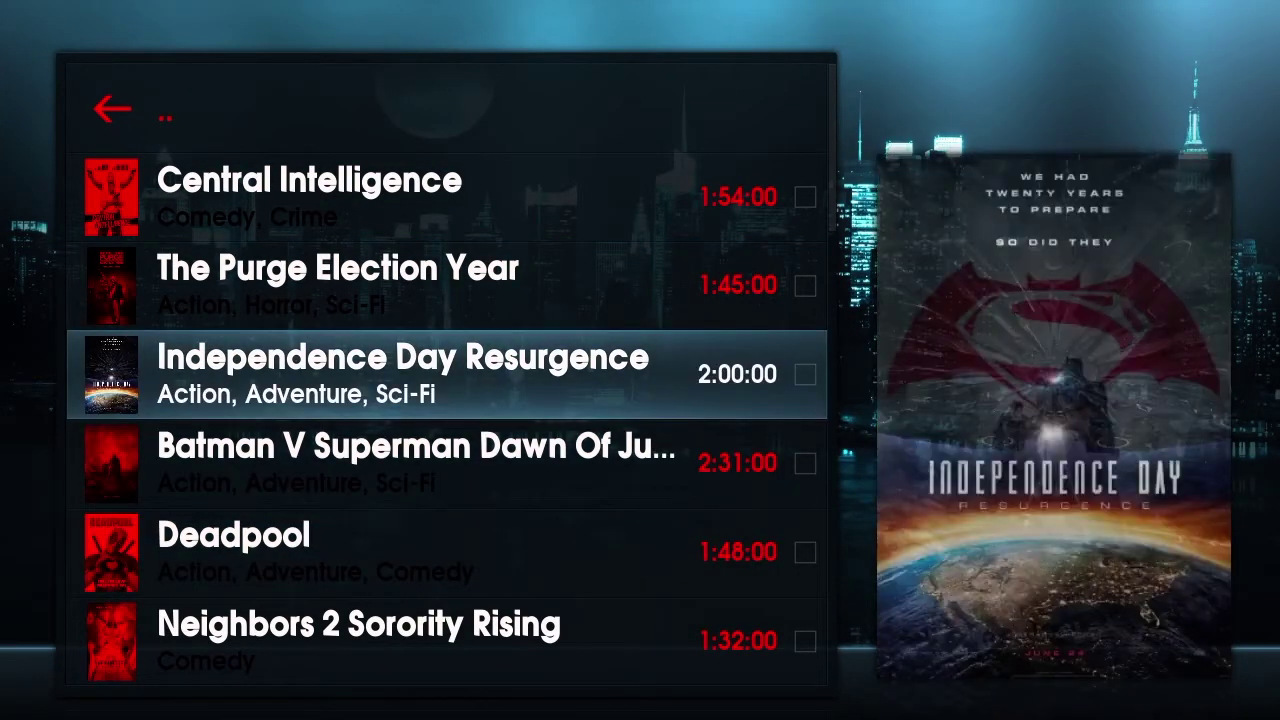
key("Down")
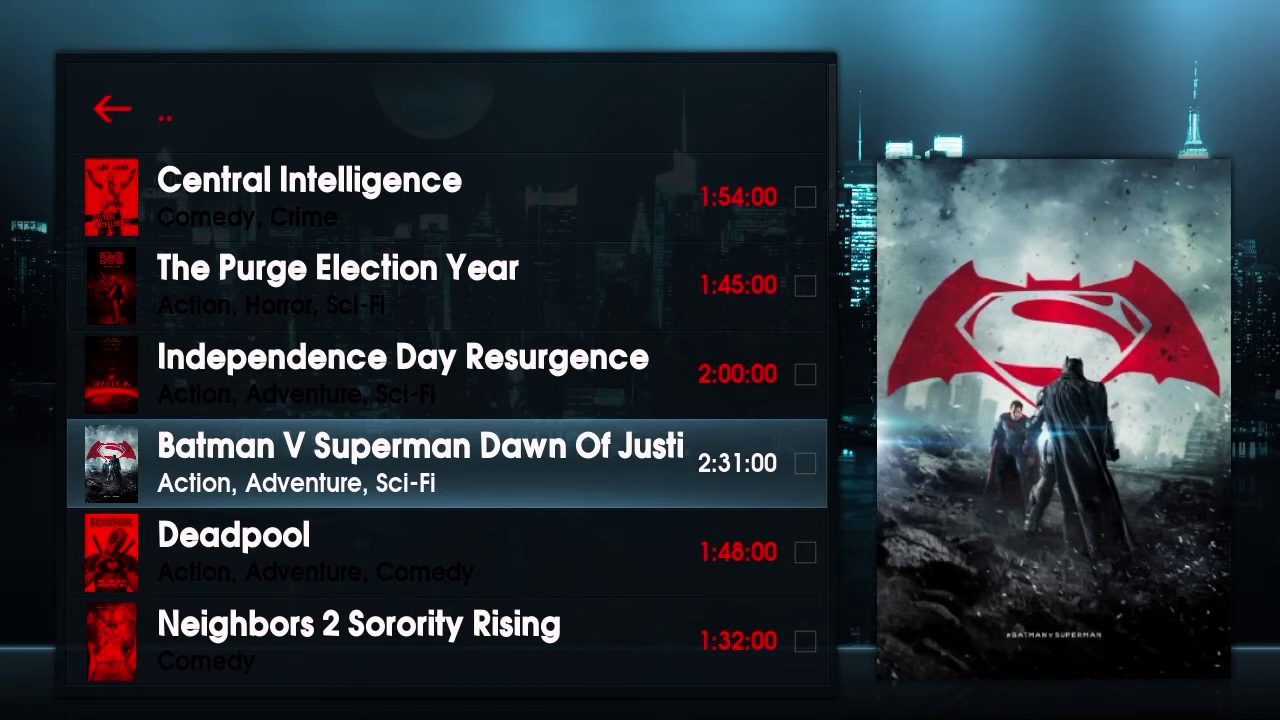
key("Return")
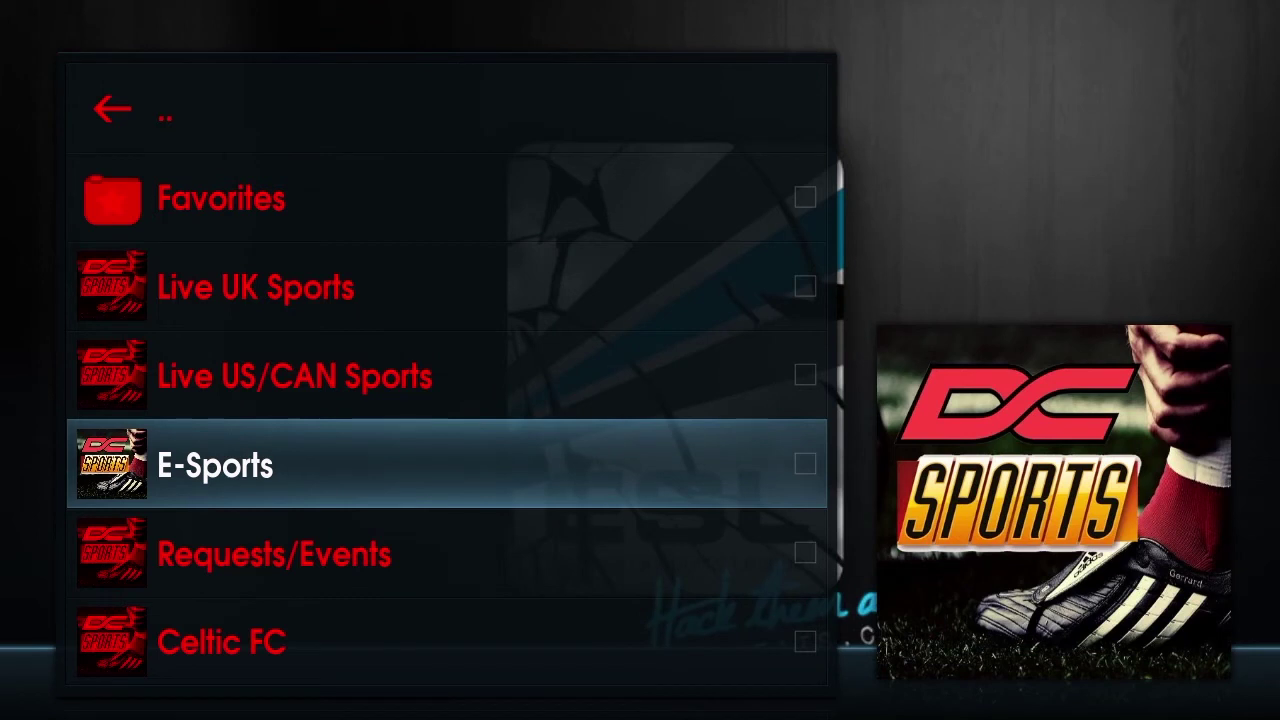
Open Live US/CAN Sports in DC Sports and start the ESPN 1 stream
key("Up")
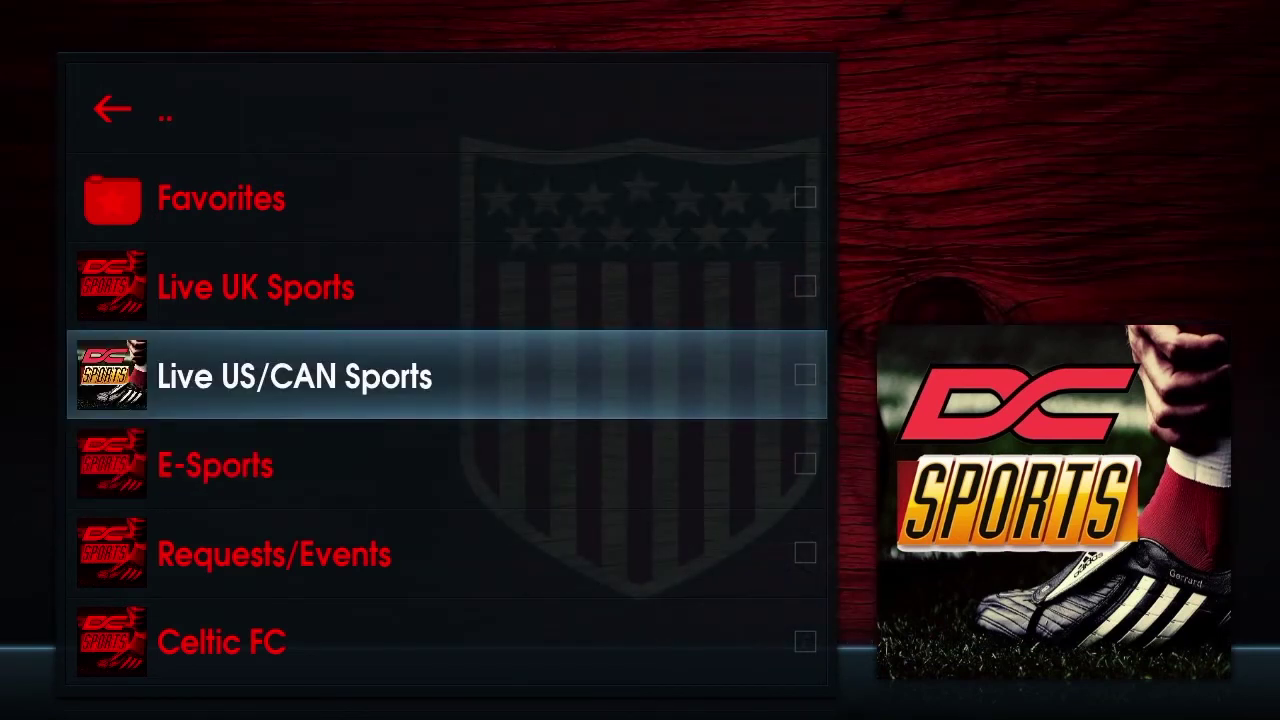
key("Return")
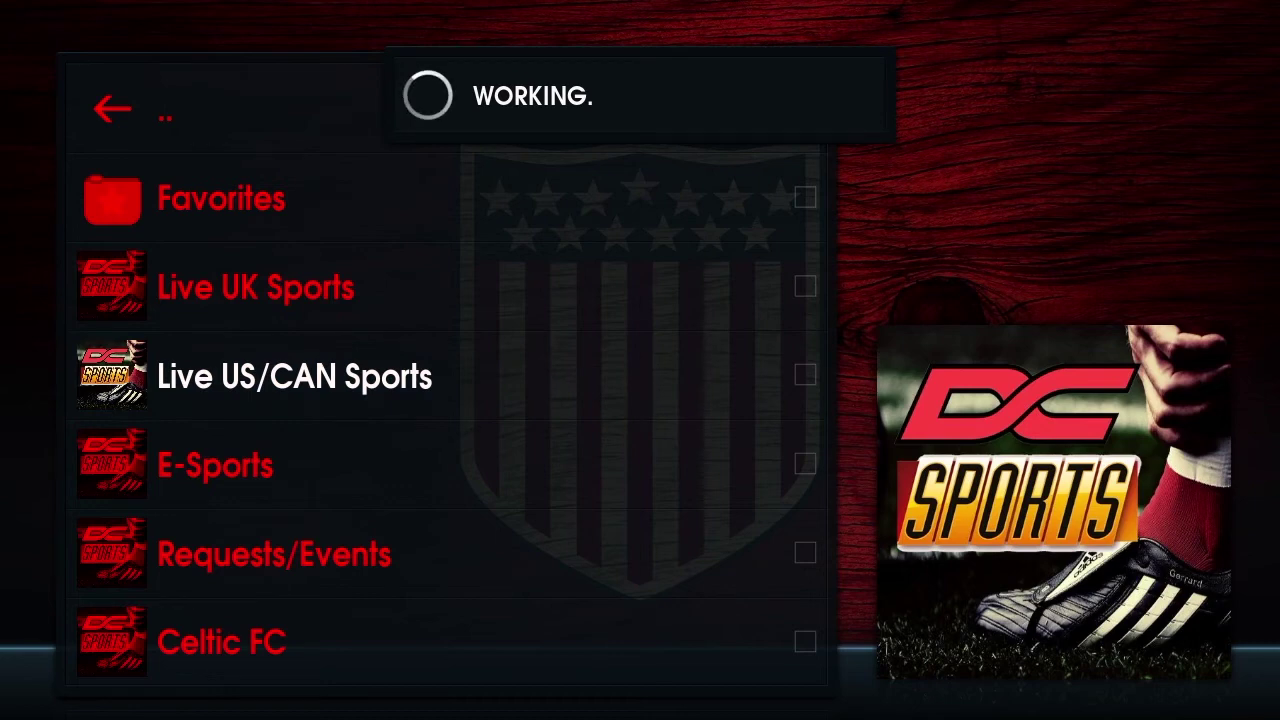
key("Down")
key("Down")
key("Down")
key("Down")
key("Down")
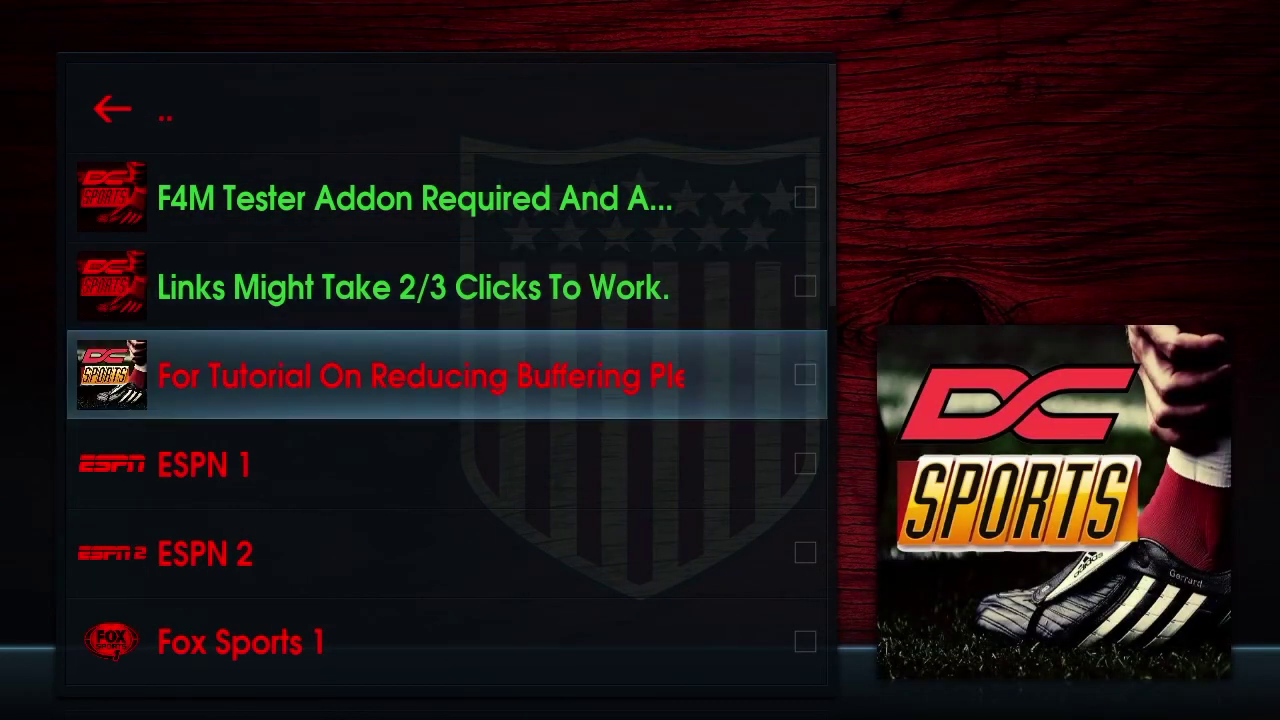
key("Up")
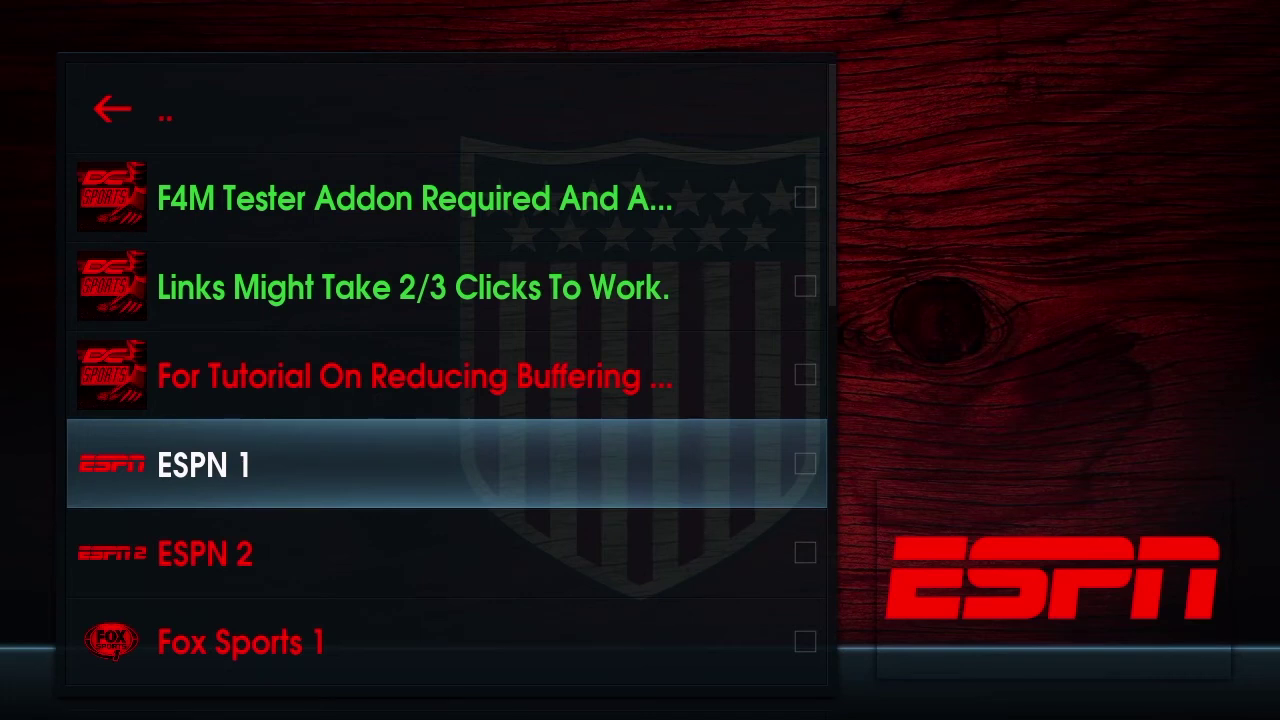
key("Return")
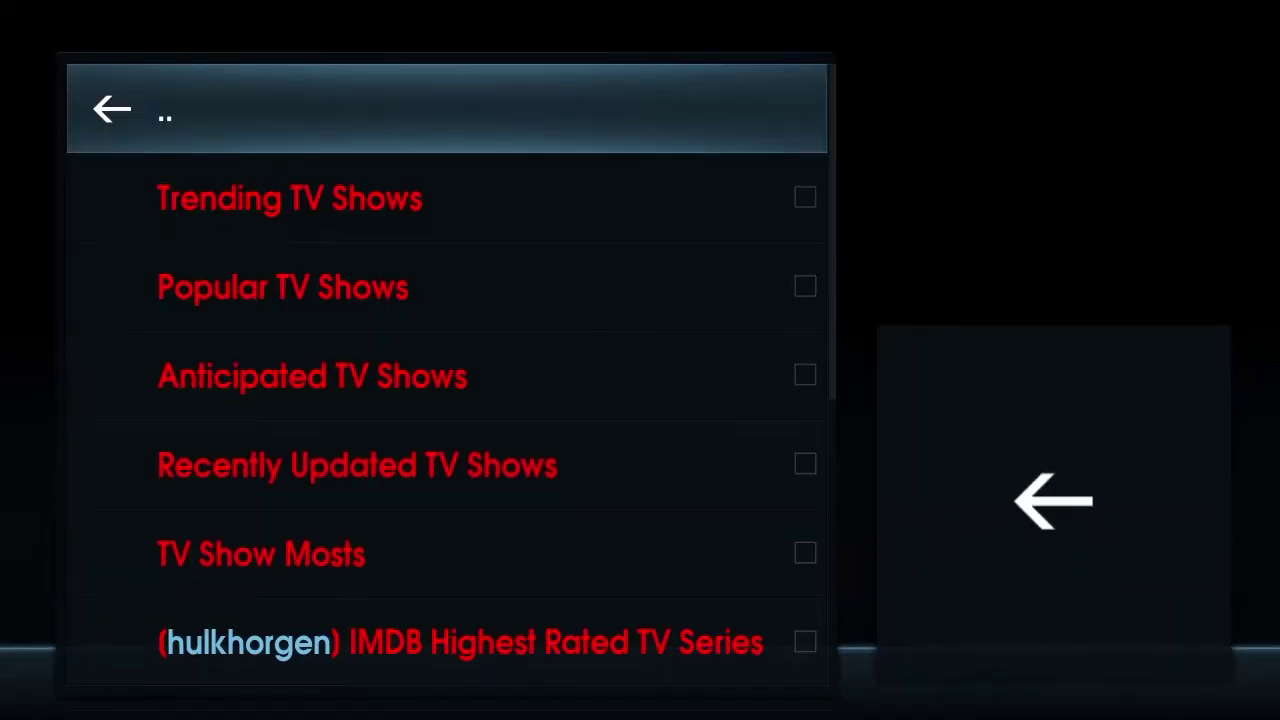
Open SALTS' Trending TV Shows and select Mr. Robot (2015)
key("Down")
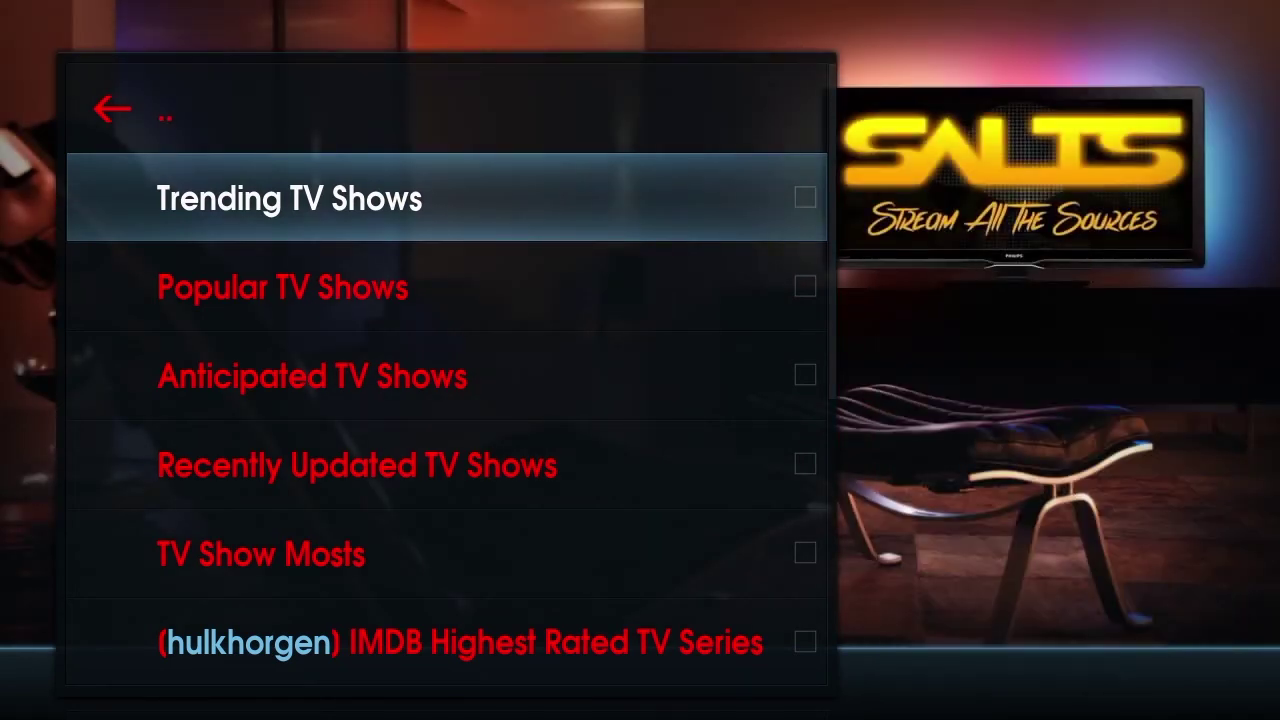
key("Return")
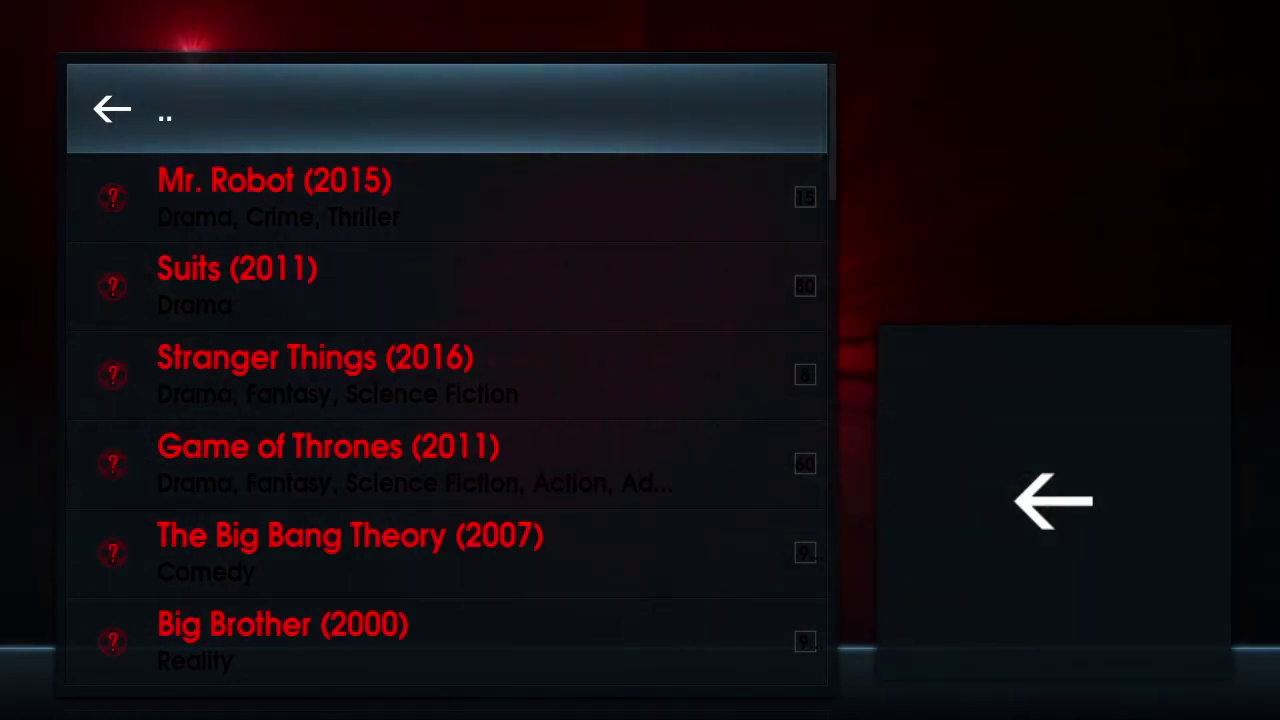
key("Down")
key("Down")
key("Down")
key("Down")
key("Down")
key("Down")
key("Down")
key("Down")
key("Down")
key("Down")
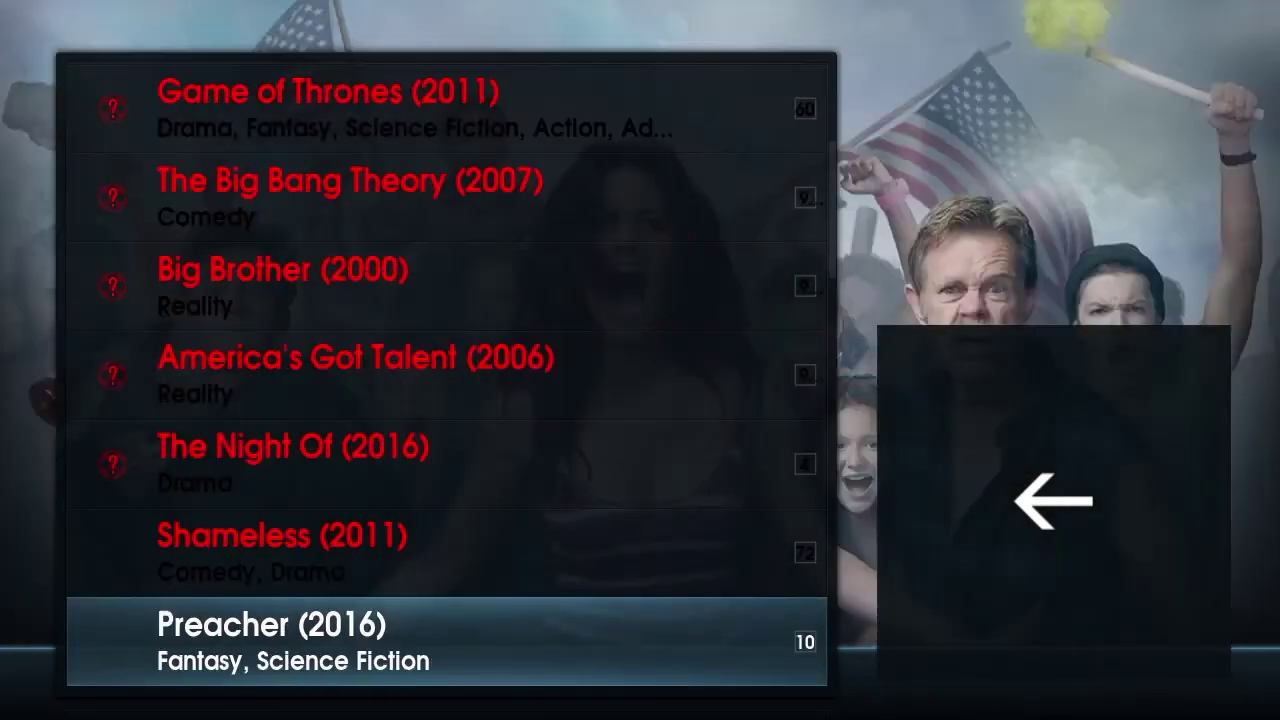
key("Up")
key("Up")
key("Up")
key("Up")
key("Up")
key("Up")
key("Up")
key("Up")
key("Up")
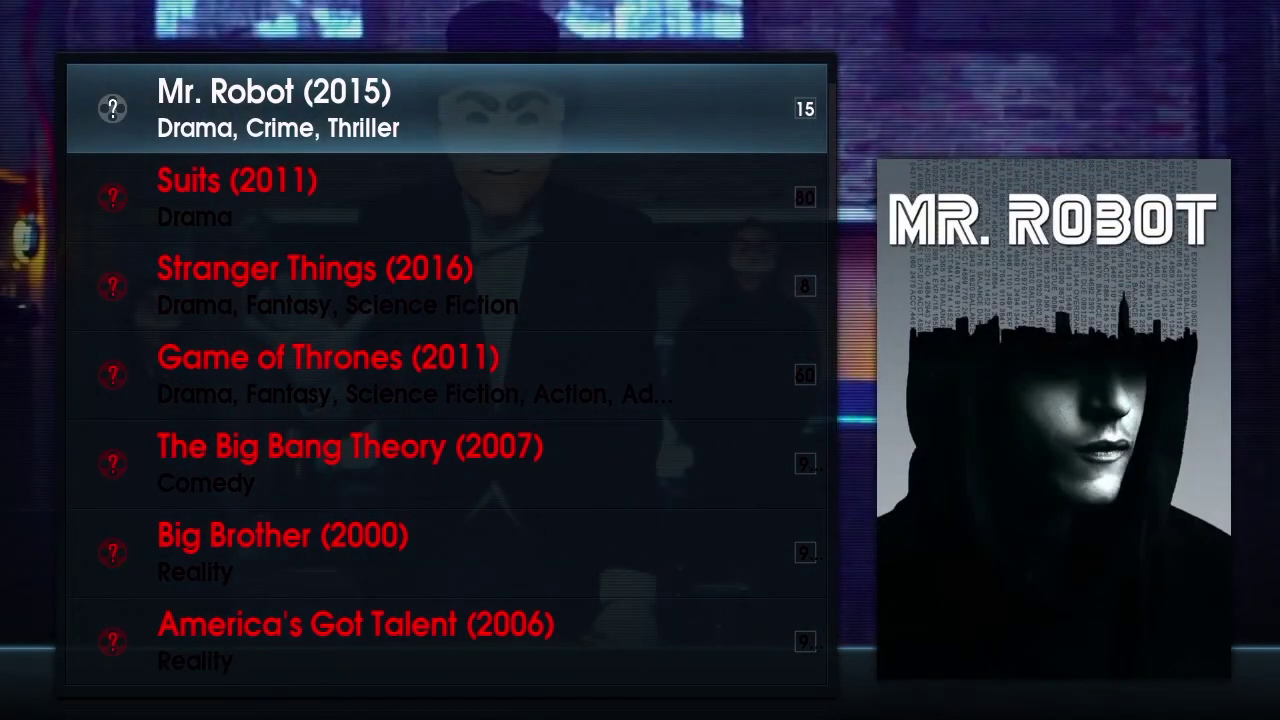
key("Return")
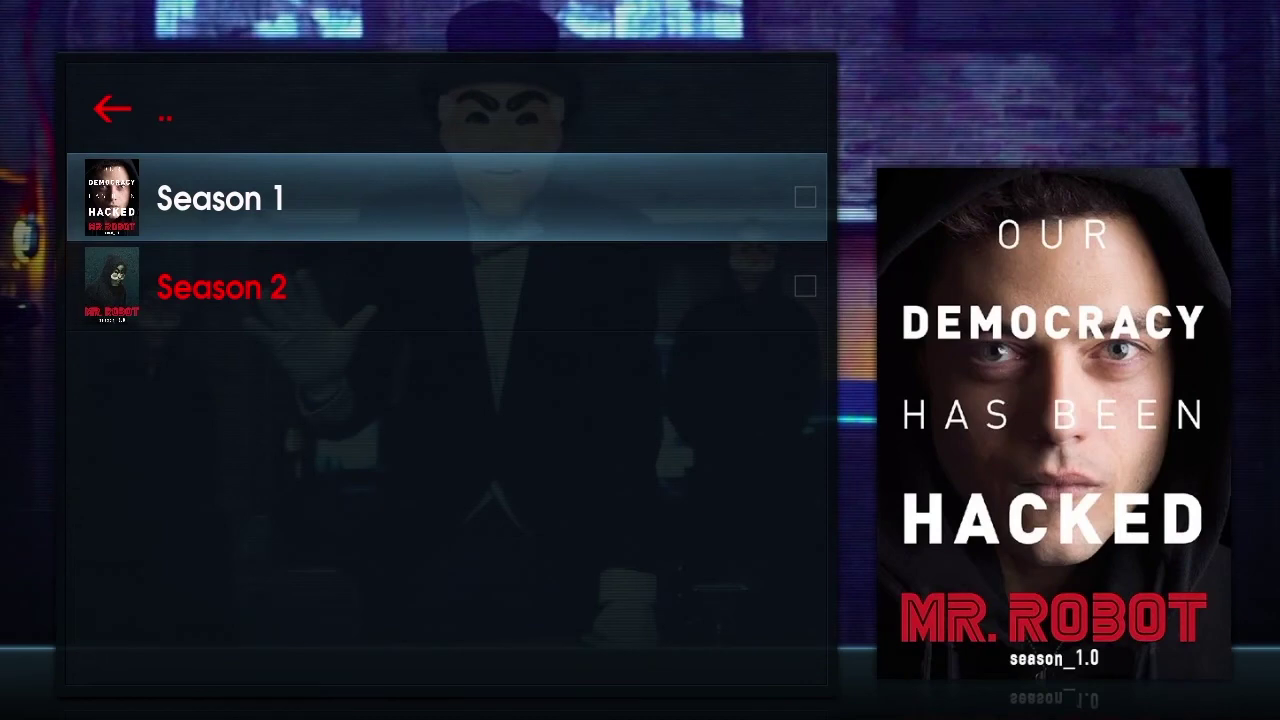
Open Mr. Robot Season 1 and scroll its episodes down to 1x10
key("Down")
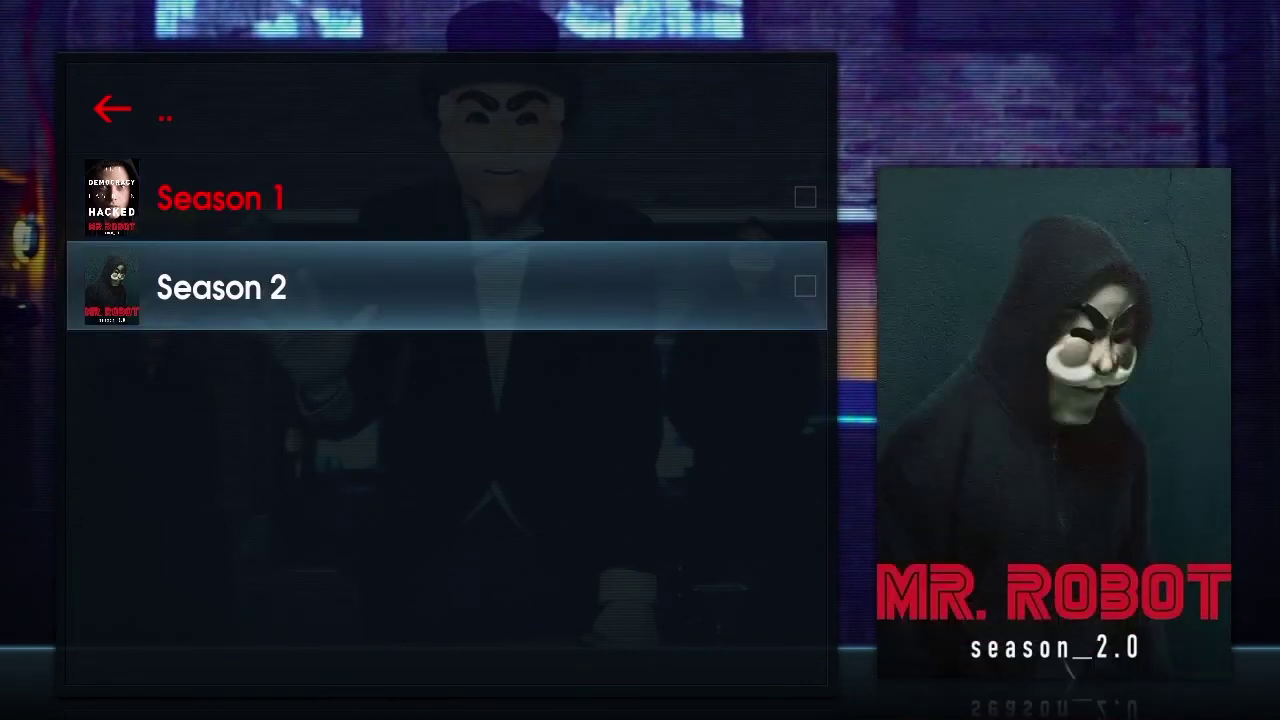
key("Up")
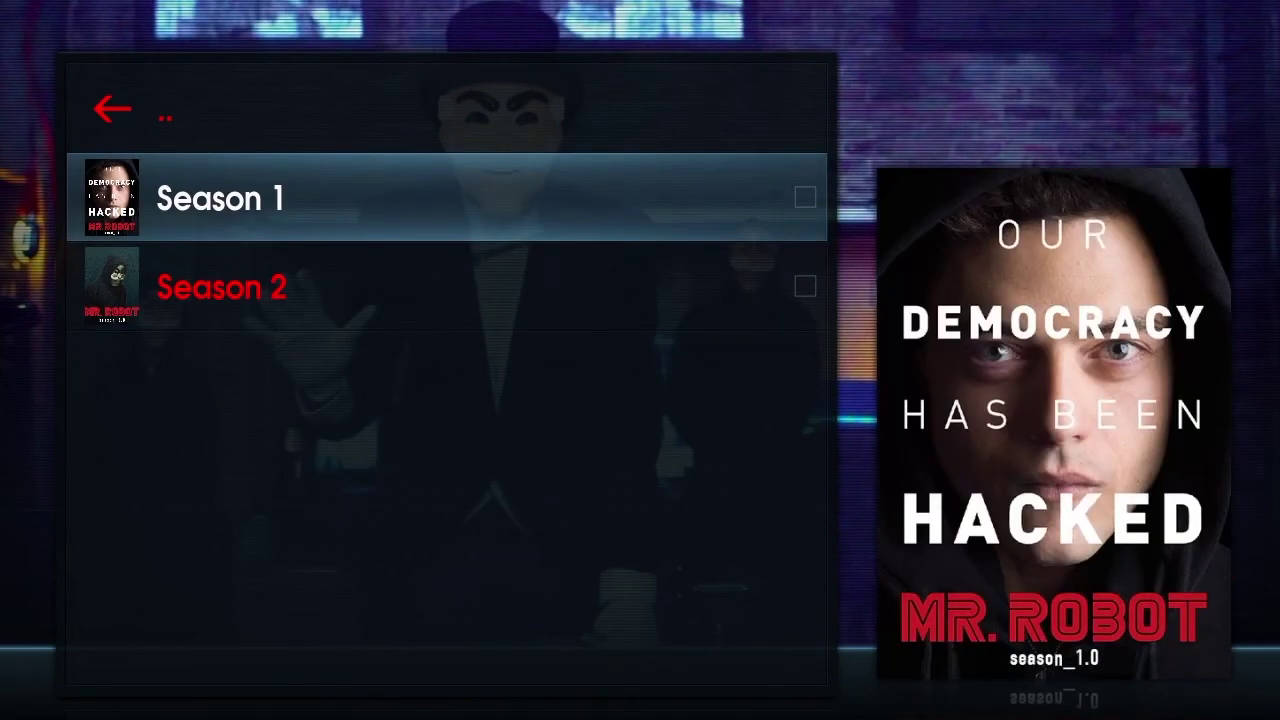
key("Return")
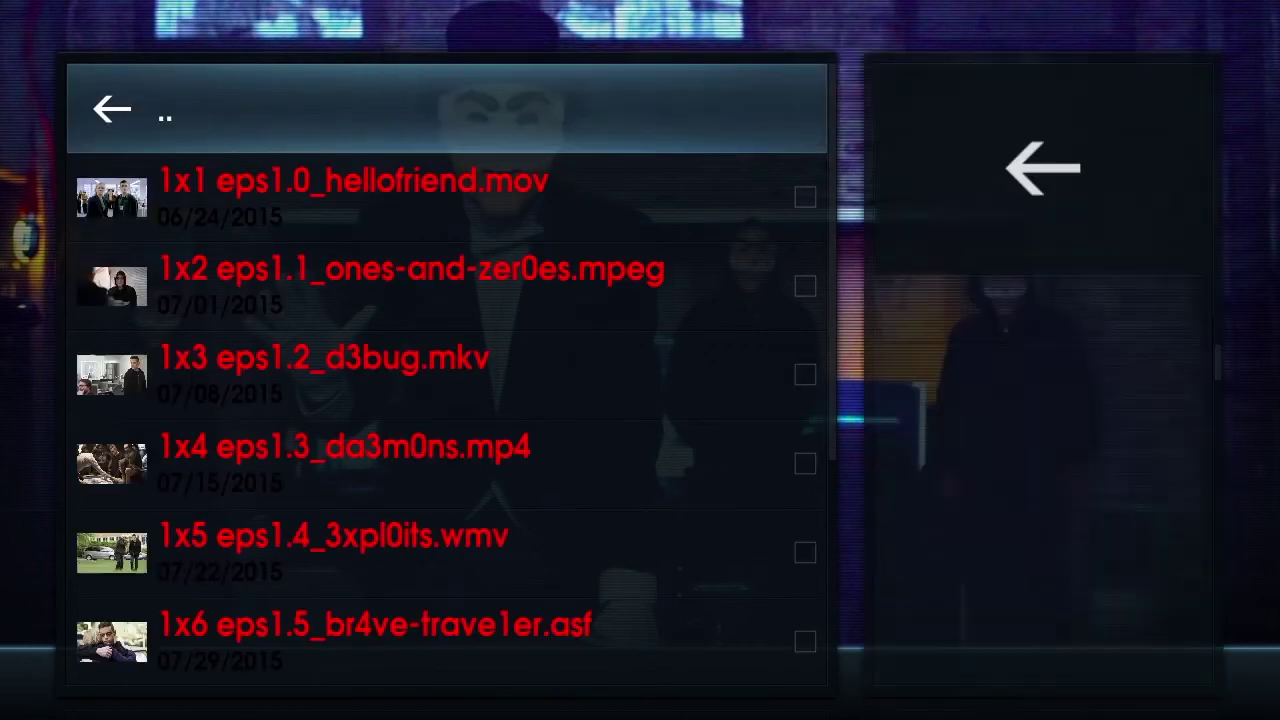
key("Down")
key("Down")
key("Down")
key("Down")
key("Down")
key("Down")
key("Down")
key("Down")
key("Down")
key("Down")
key("Down")
key("Down")
key("Down")
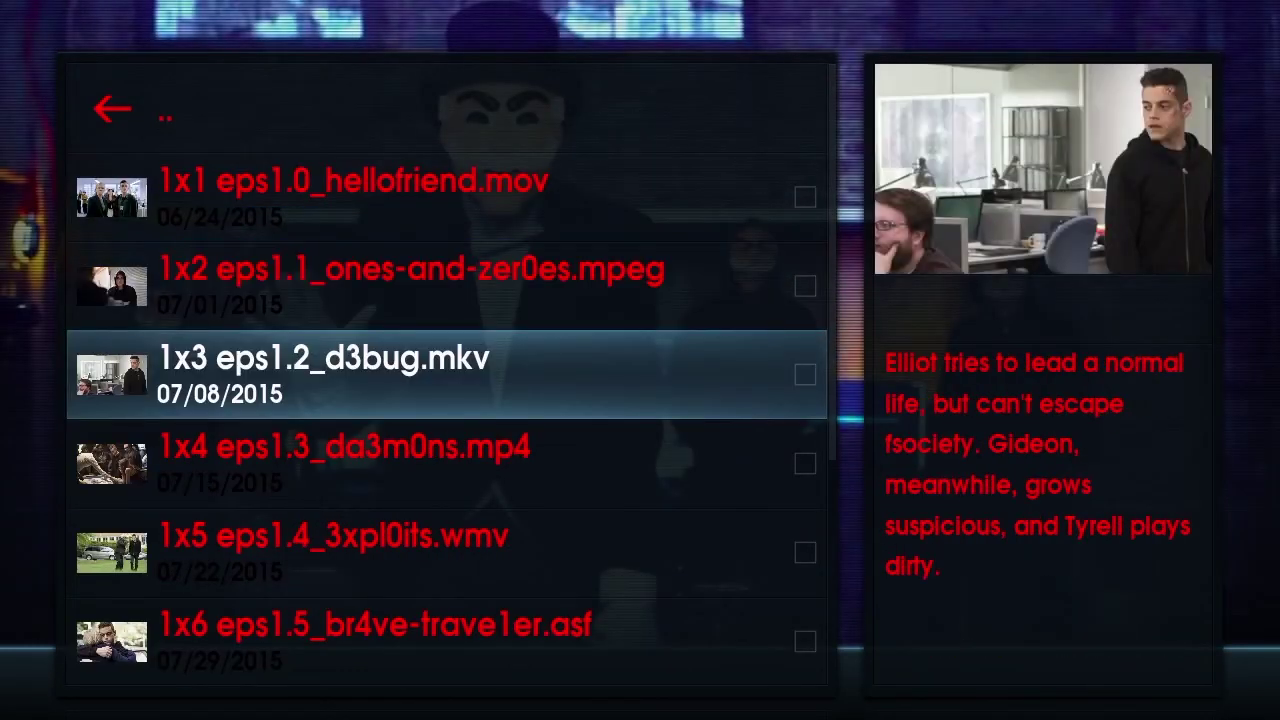
key("Up")
key("Up")
key("Up")
key("Up")
key("Up")
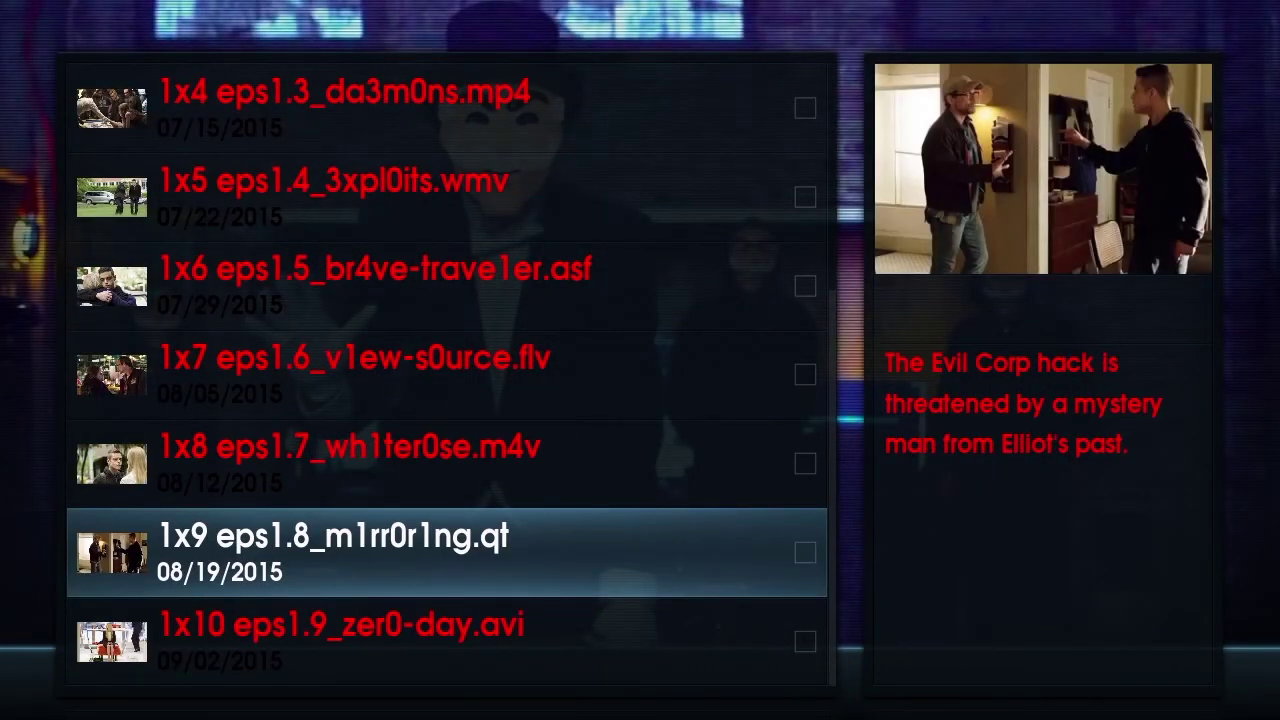
key("Down")
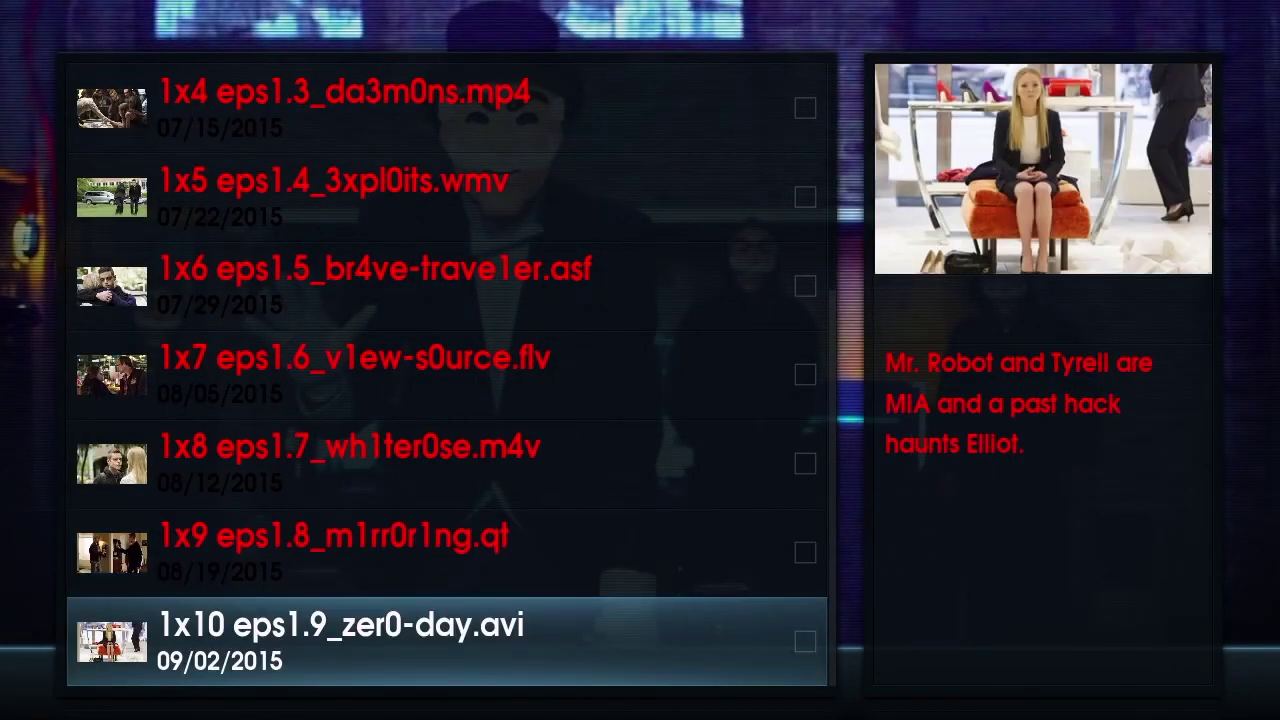